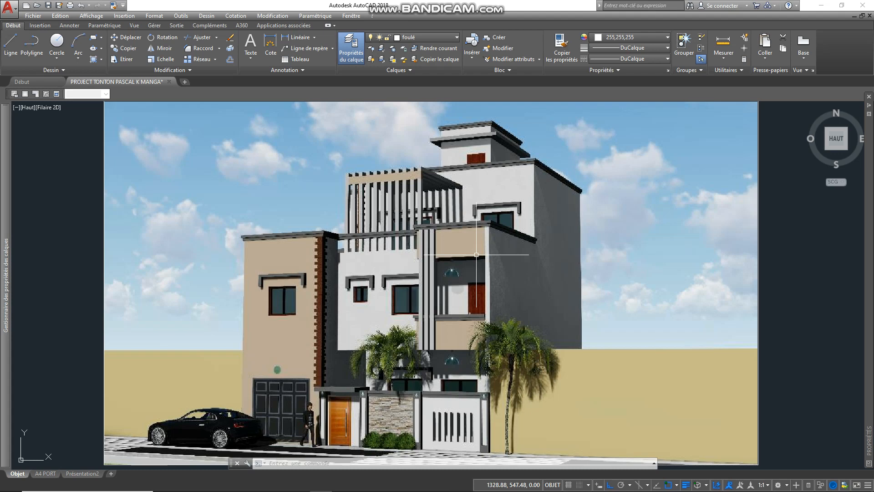
# - Look over the project sheets, from the perspectives and dimensioned plans to the overall and furnished layout plans
pyautogui.scroll(-6, 476, 254)
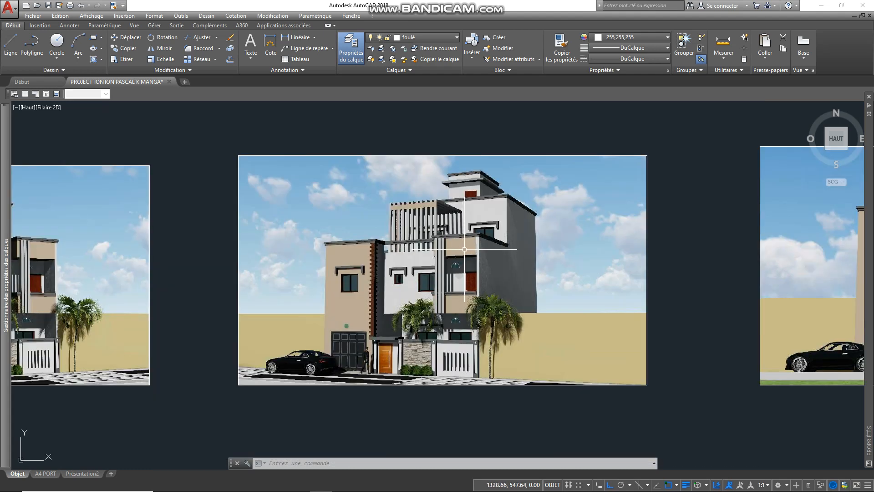
pyautogui.scroll(-5, 455, 255)
pyautogui.moveTo(475, 197)
pyautogui.mouseDown(button='middle')
pyautogui.moveTo(478, 240)
pyautogui.moveTo(461, 284)
pyautogui.mouseUp(button='middle')
pyautogui.moveTo(368, 232); pyautogui.dragTo(638, 300, button='middle')
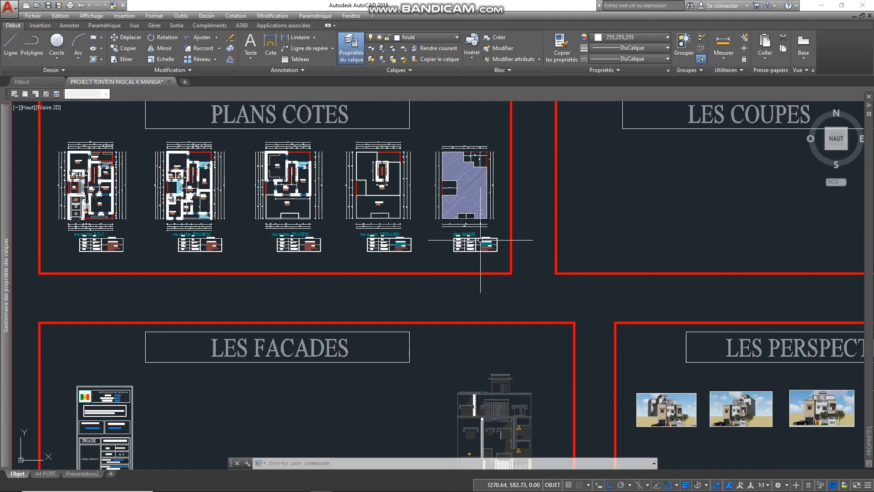
pyautogui.moveTo(314, 207)
pyautogui.mouseDown(button='middle')
pyautogui.moveTo(444, 270)
pyautogui.moveTo(508, 334)
pyautogui.mouseUp(button='middle')
pyautogui.scroll(3, 309, 252)
pyautogui.scroll(2, 300, 250)
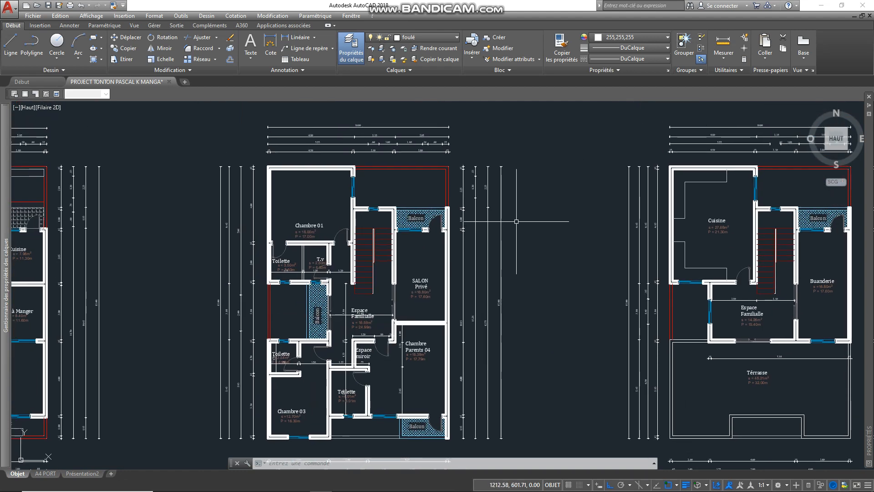
pyautogui.moveTo(517, 228); pyautogui.dragTo(535, 179, button='middle')
pyautogui.scroll(-5, 480, 211)
pyautogui.moveTo(635, 230); pyautogui.dragTo(473, 256, button='middle')
pyautogui.moveTo(716, 230)
pyautogui.mouseDown(button='middle')
pyautogui.moveTo(361, 229)
pyautogui.moveTo(462, 246)
pyautogui.mouseUp(button='middle')
pyautogui.scroll(-4, 362, 229)
pyautogui.moveTo(460, 176); pyautogui.dragTo(447, 250, button='middle')
pyautogui.scroll(4, 447, 250)
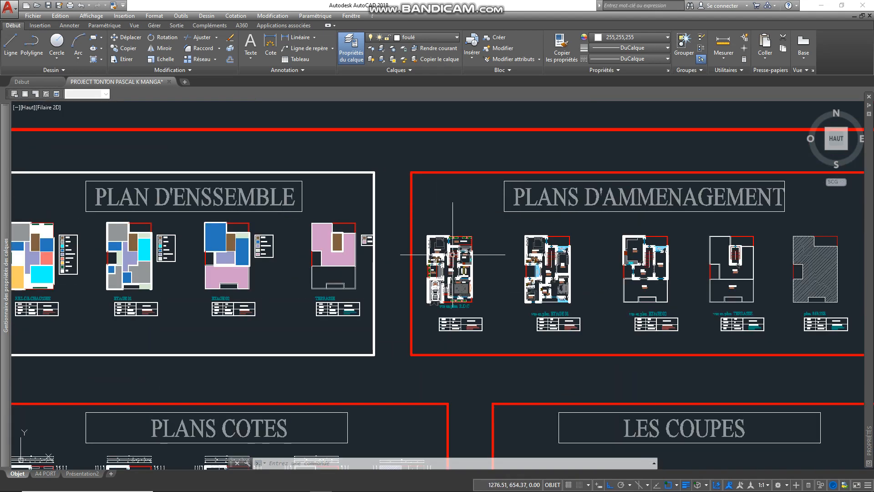
# - Examine the rooms, room labels and area texts of the furnished ground floor plan "vue en plan R.D.C"
pyautogui.scroll(6, 448, 260)
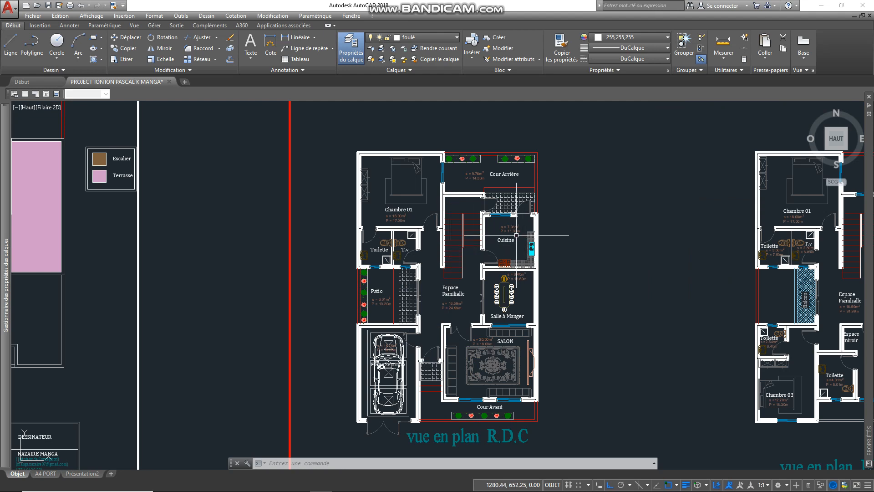
pyautogui.scroll(2, 531, 237)
pyautogui.moveTo(516, 253); pyautogui.dragTo(496, 82, button='middle')
pyautogui.scroll(5, 448, 238)
pyautogui.scroll(-2, 476, 211)
pyautogui.moveTo(441, 212); pyautogui.dragTo(531, 194, button='middle')
pyautogui.moveTo(477, 207); pyautogui.dragTo(470, 162, button='middle')
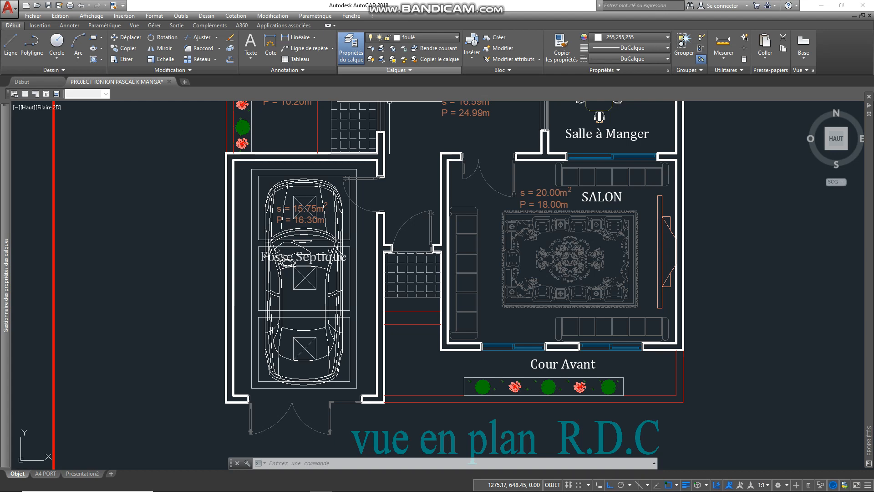
pyautogui.moveTo(446, 129)
pyautogui.mouseDown(button='middle')
pyautogui.moveTo(431, 178)
pyautogui.moveTo(395, 193)
pyautogui.moveTo(360, 193)
pyautogui.mouseUp(button='middle')
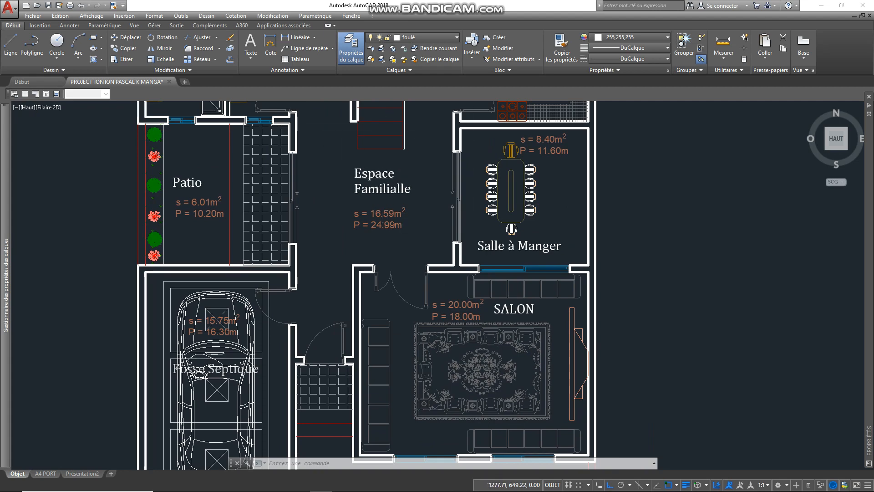
pyautogui.scroll(-2, 386, 178)
pyautogui.moveTo(430, 233)
pyautogui.mouseDown(button='middle')
pyautogui.moveTo(432, 152)
pyautogui.moveTo(431, 226)
pyautogui.moveTo(405, 185)
pyautogui.moveTo(406, 247)
pyautogui.mouseUp(button='middle')
pyautogui.scroll(2, 430, 187)
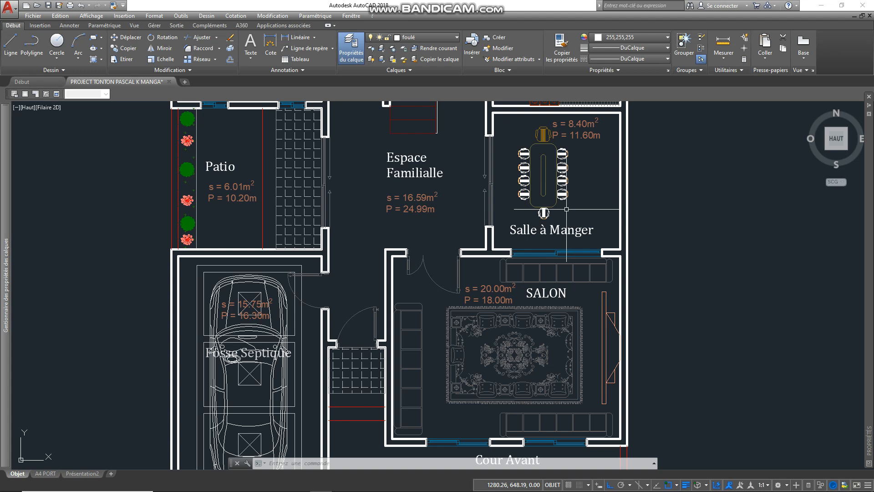
pyautogui.click(412, 156)
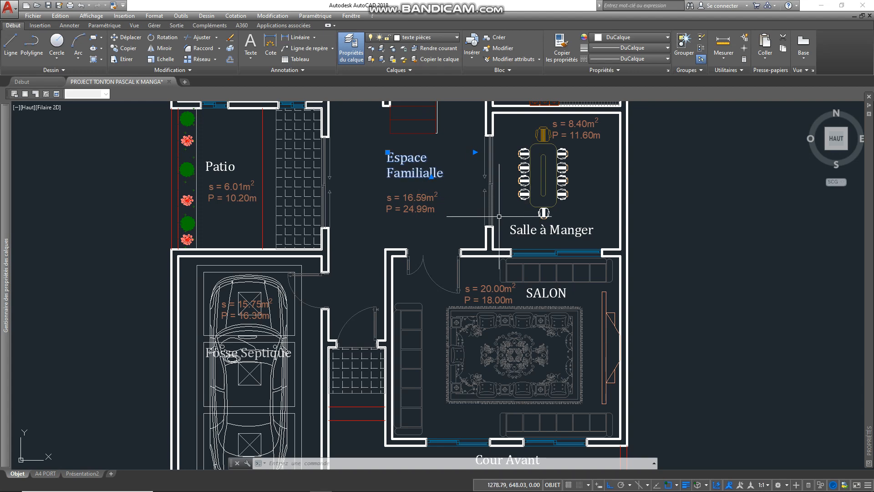
pyautogui.scroll(-5, 500, 216)
pyautogui.scroll(4, 446, 234)
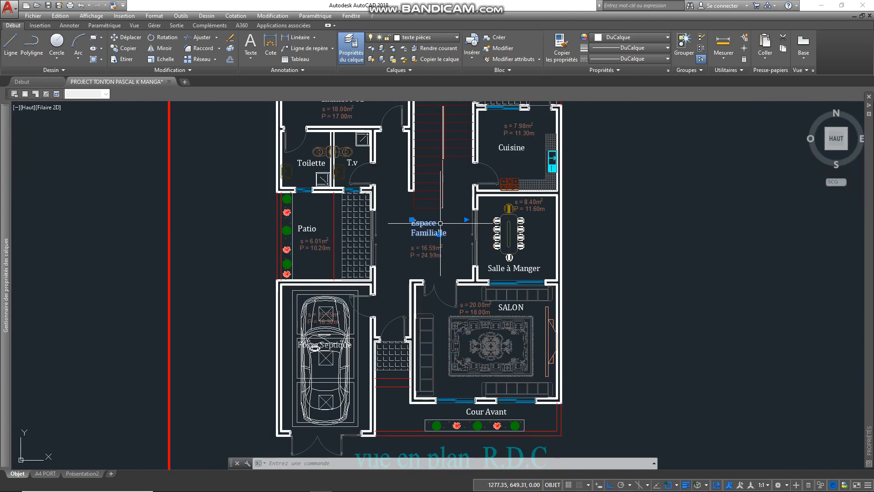
pyautogui.moveTo(463, 177); pyautogui.dragTo(376, 156, button='middle')
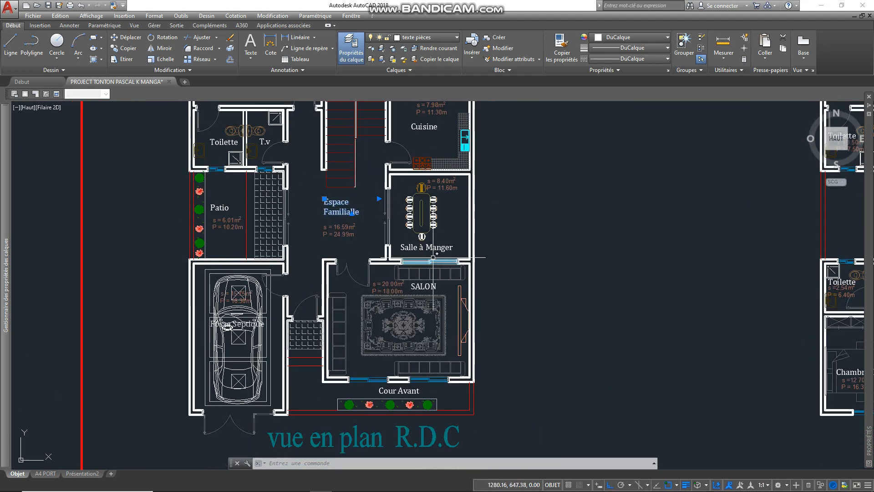
pyautogui.rightClick(354, 203)
pyautogui.click(543, 202)
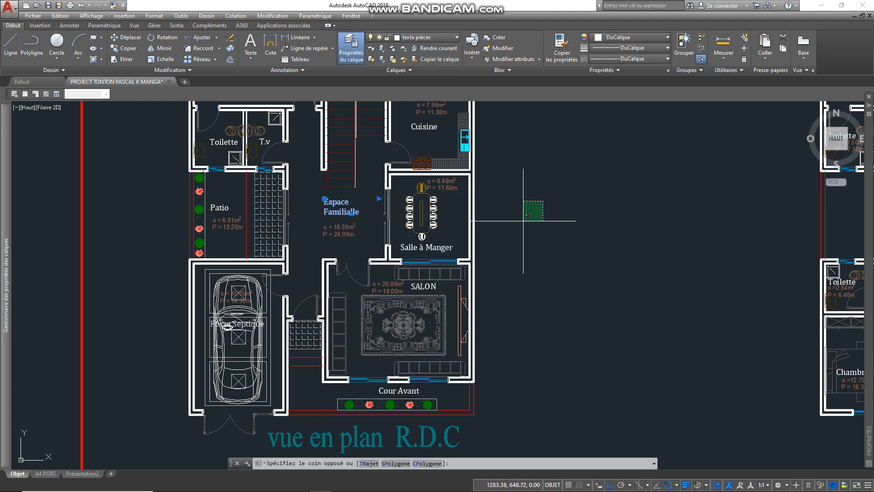
pyautogui.click(523, 221)
pyautogui.press('Escape')
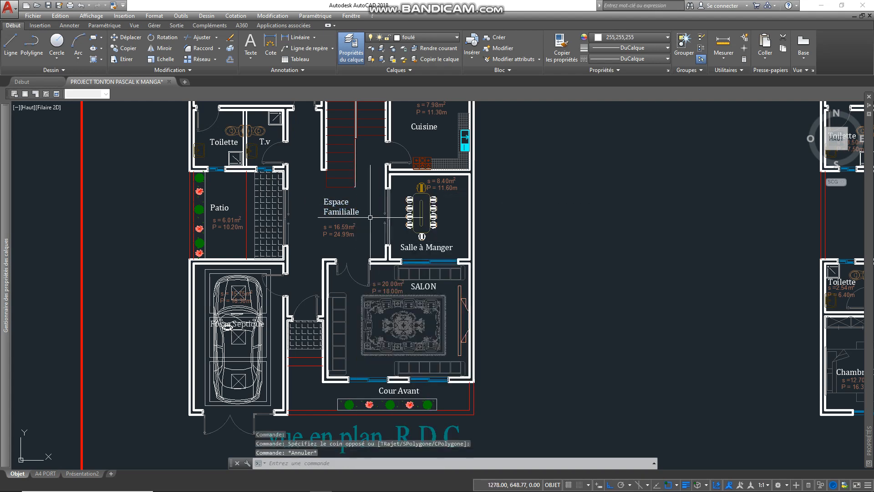
# - Delete all room labels similar to the "Espace Familialle" text using Select Similar, and undo the deletion
pyautogui.rightClick(504, 182)
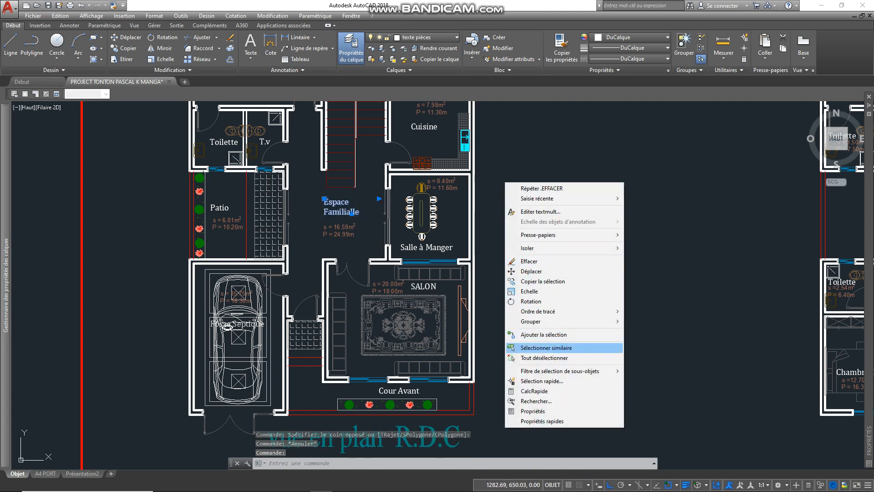
pyautogui.click(536, 348)
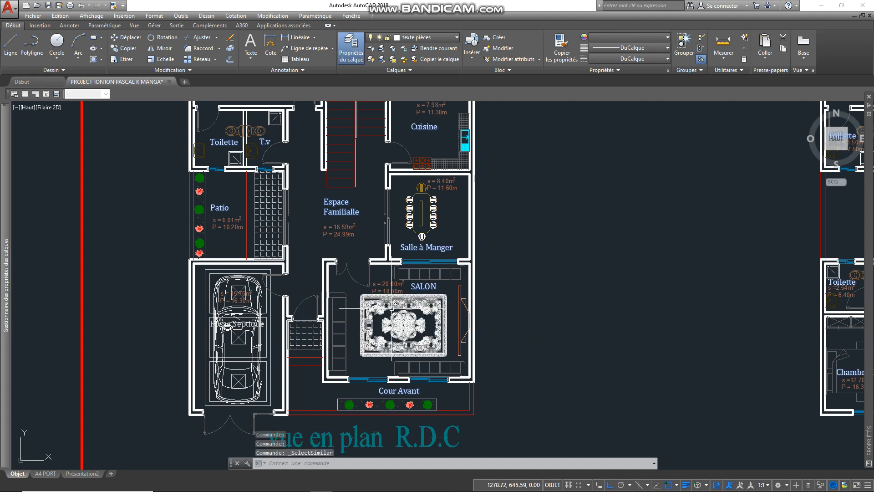
pyautogui.moveTo(325, 207)
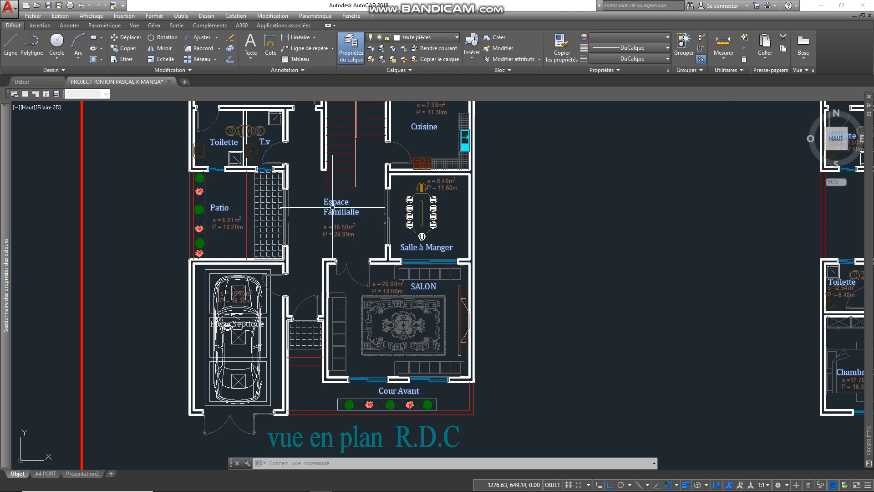
pyautogui.scroll(4, 325, 207)
pyautogui.moveTo(325, 207); pyautogui.dragTo(437, 247, button='middle')
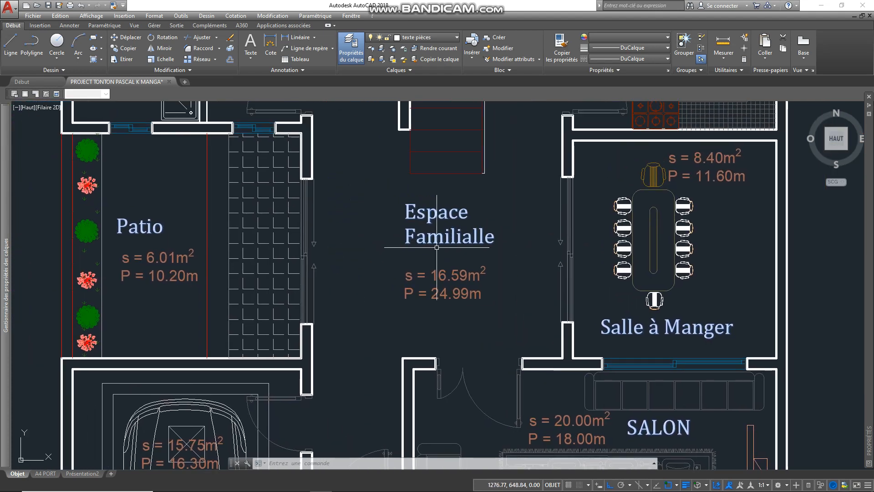
pyautogui.press('Delete')
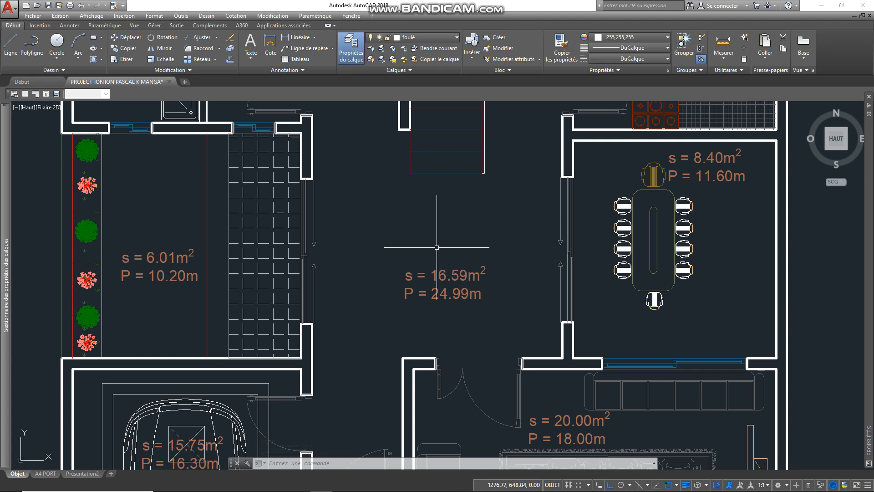
pyautogui.hotkey('ctrl', 'z')
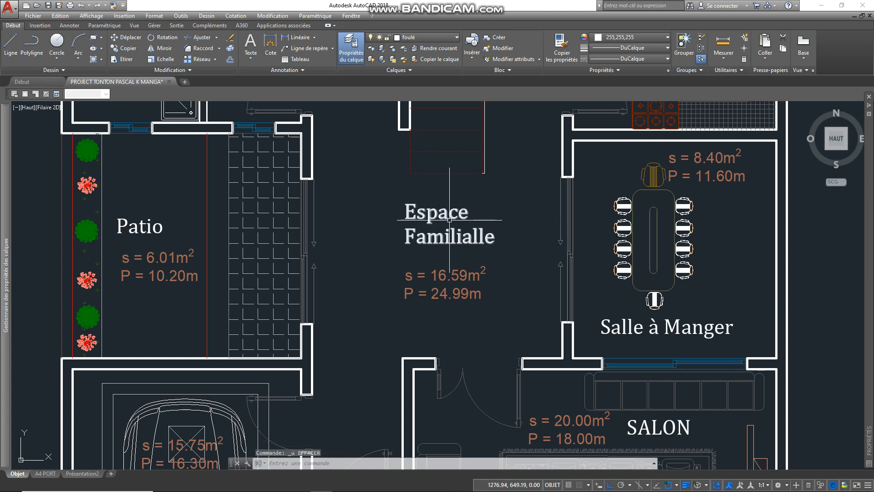
pyautogui.moveTo(446, 212)
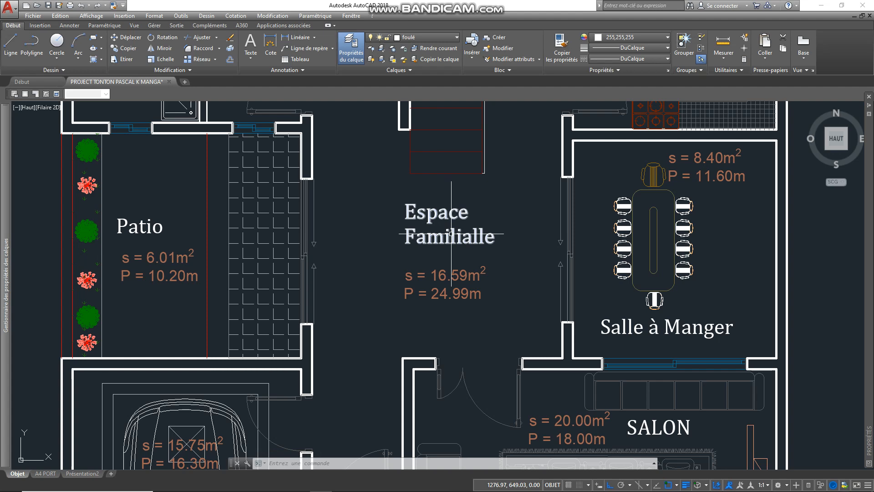
# - Check the layer of the thick wall line between Chambre 01 and the staircase, and clear the selection
pyautogui.scroll(-2, 419, 221)
pyautogui.moveTo(403, 246); pyautogui.dragTo(363, 231, button='middle')
pyautogui.moveTo(375, 146); pyautogui.dragTo(418, 270, button='middle')
pyautogui.moveTo(411, 219); pyautogui.dragTo(438, 281, button='middle')
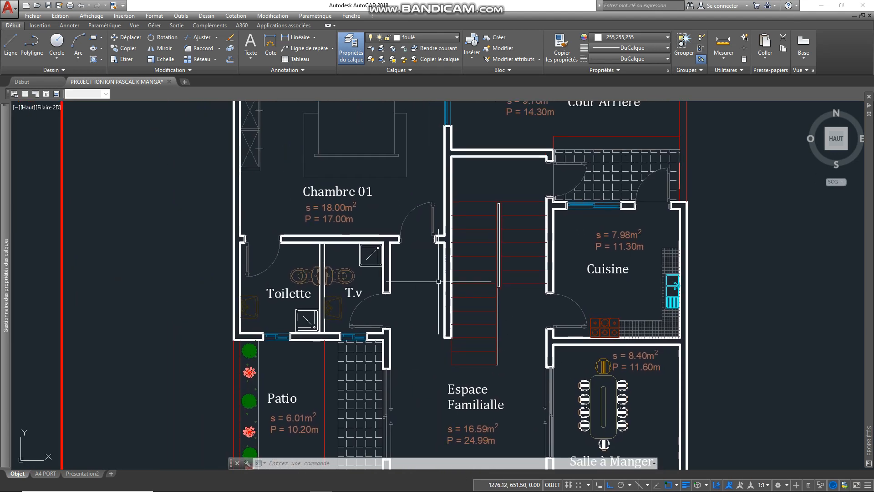
pyautogui.click(446, 173)
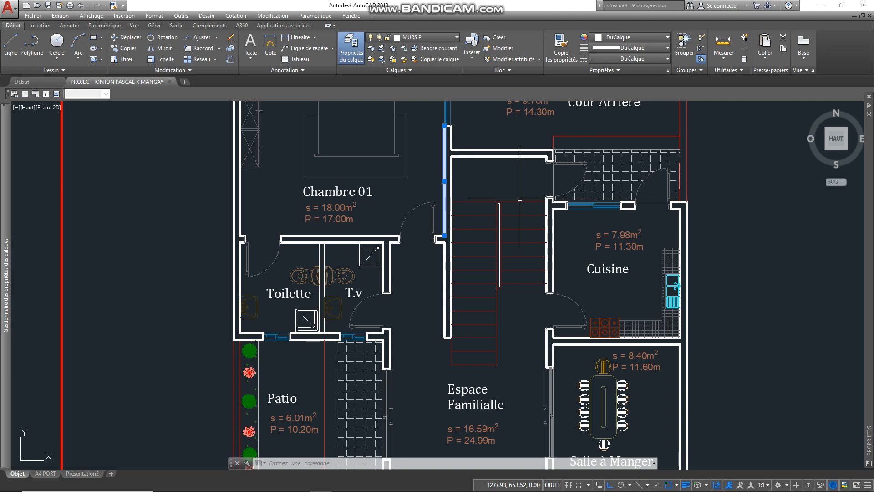
pyautogui.press('Escape')
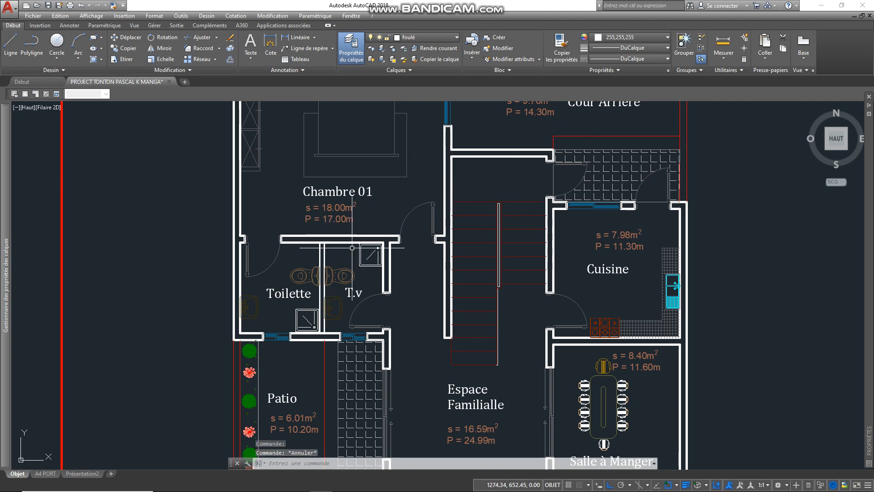
# - Check the layer of the thin partition line between Toilette and T.v, and clear the selection
pyautogui.scroll(7, 331, 243)
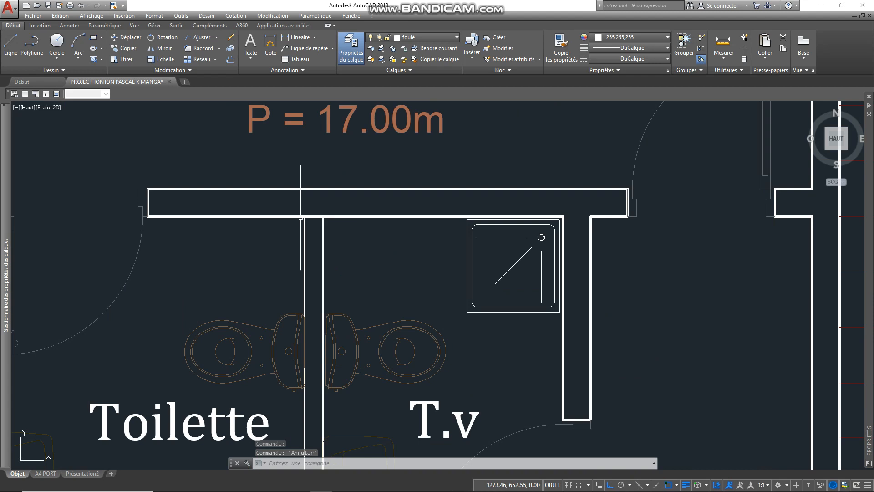
pyautogui.click(323, 235)
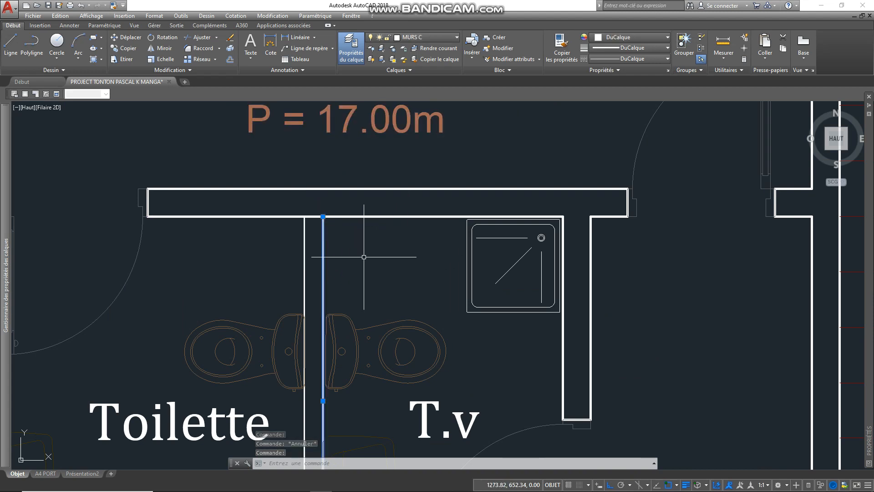
pyautogui.press('Escape')
pyautogui.scroll(-4, 364, 256)
pyautogui.moveTo(414, 240); pyautogui.dragTo(407, 249, button='middle')
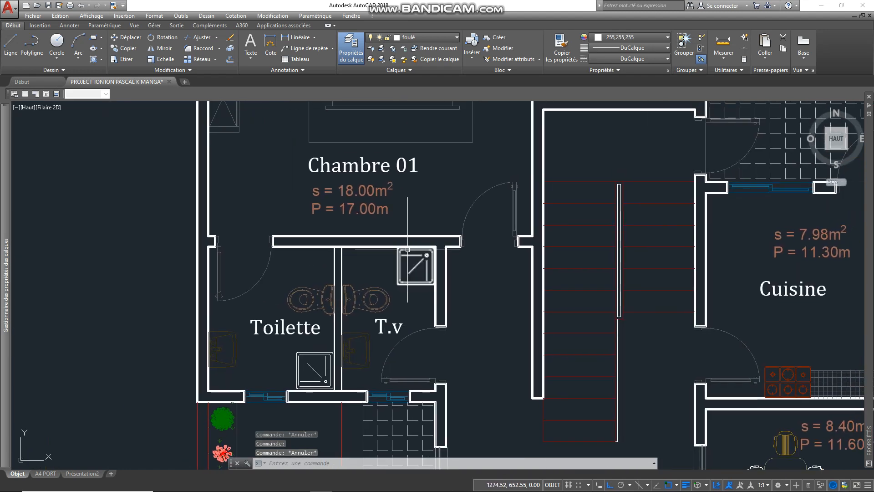
# - Select all objects similar to the partition line between Toilette and T.v, check the selection across the plans, and clear it
pyautogui.click(341, 259)
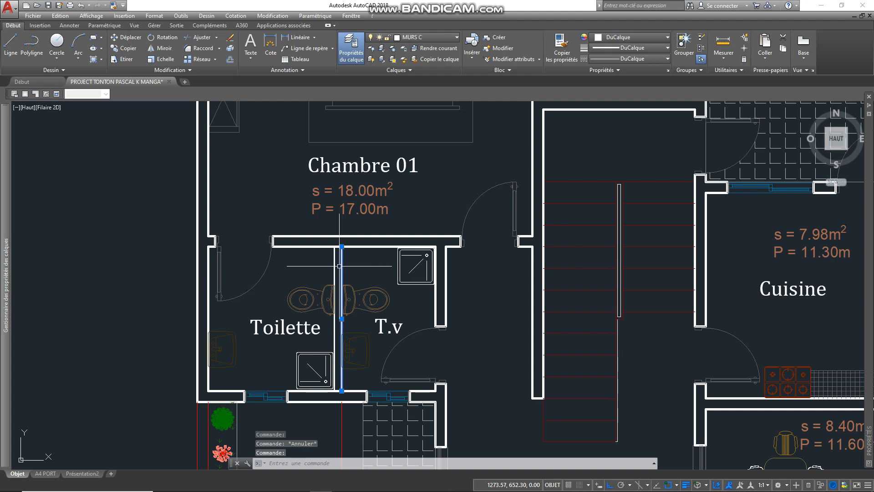
pyautogui.rightClick(443, 184)
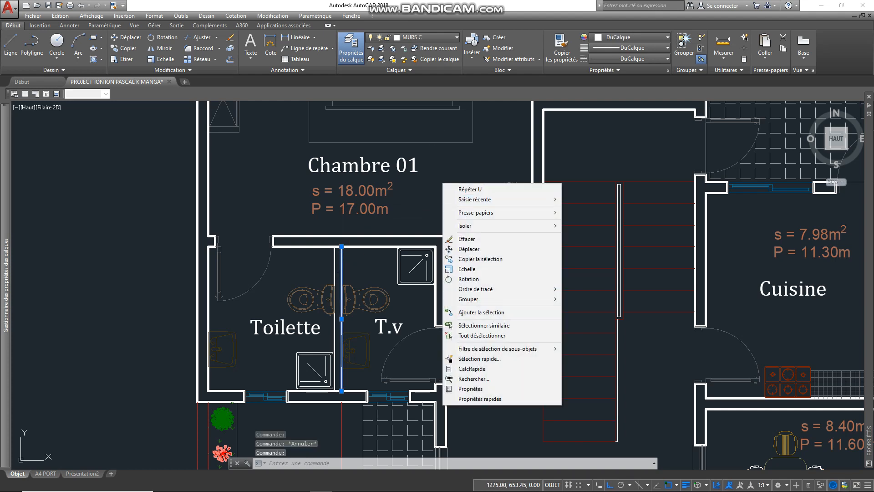
pyautogui.click(483, 325)
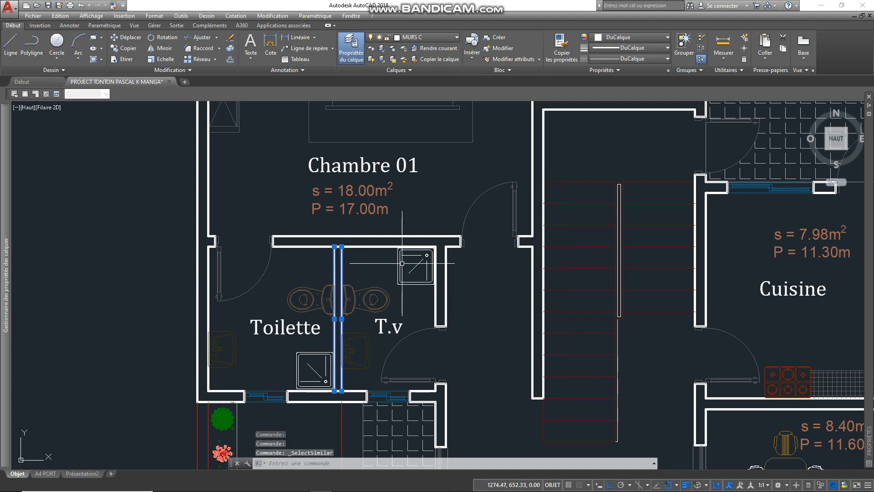
pyautogui.scroll(-6, 566, 322)
pyautogui.scroll(-4, 550, 154)
pyautogui.scroll(5, 523, 200)
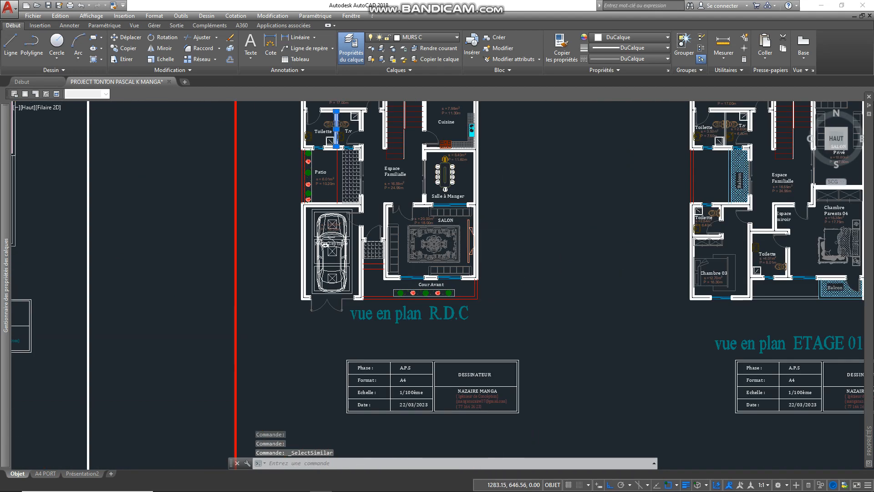
pyautogui.scroll(-4, 501, 214)
pyautogui.scroll(2, 474, 257)
pyautogui.press('Escape')
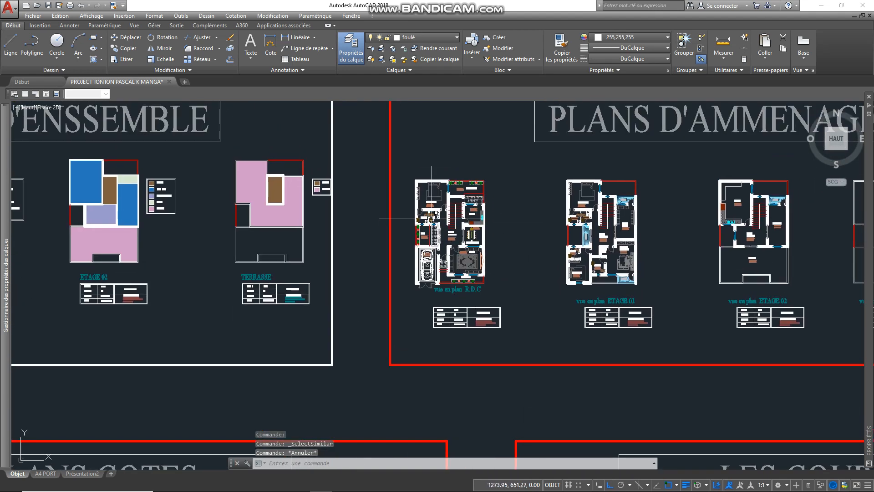
pyautogui.scroll(3, 431, 216)
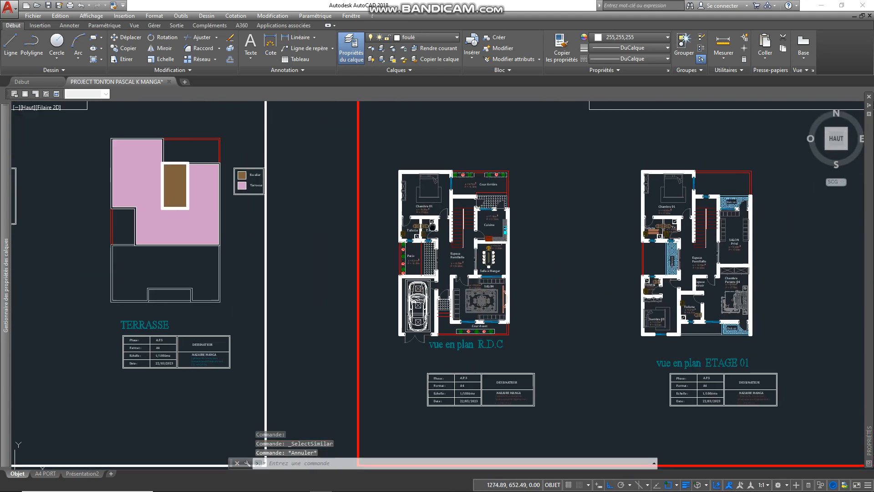
pyautogui.scroll(4, 434, 204)
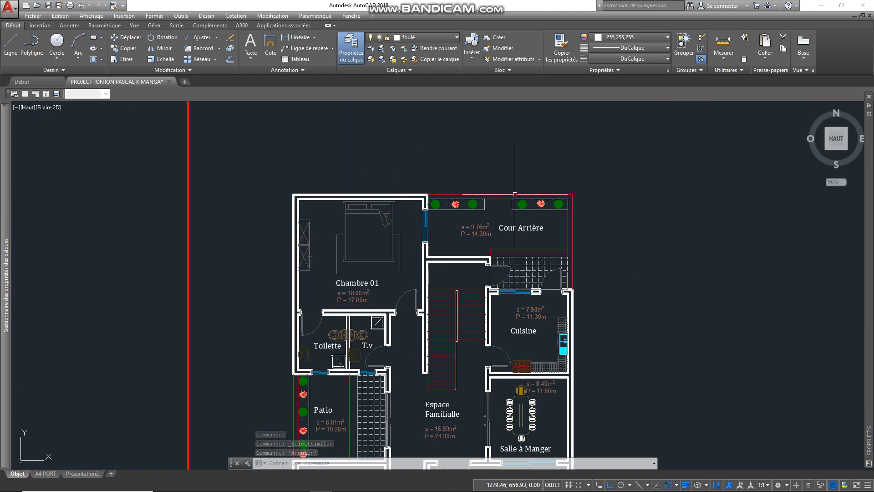
pyautogui.scroll(4, 537, 202)
pyautogui.scroll(-5, 537, 203)
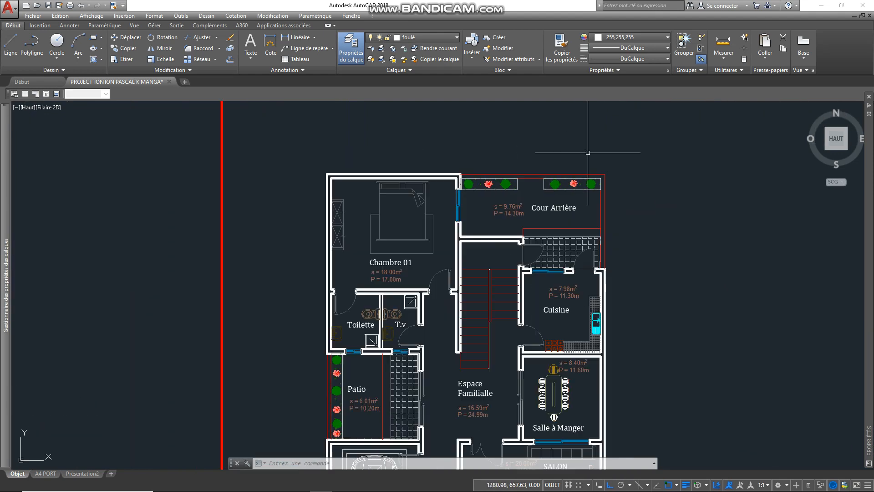
pyautogui.scroll(4, 587, 268)
pyautogui.scroll(-4, 594, 268)
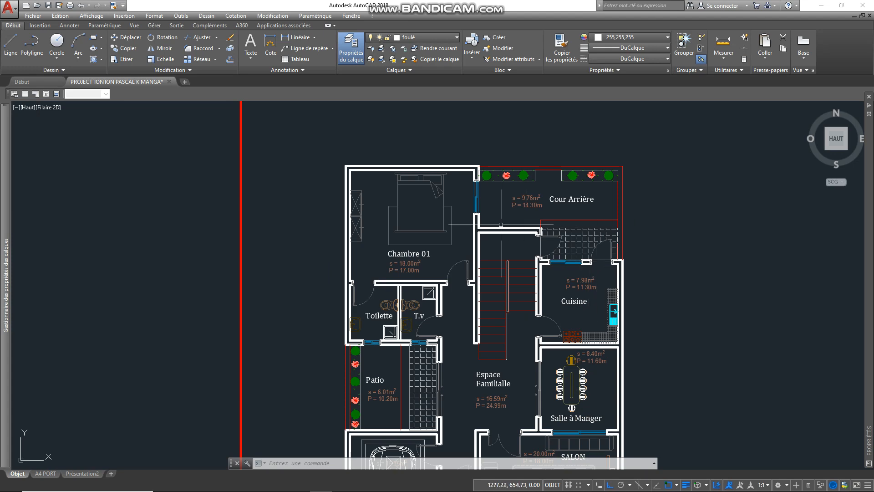
# - Turn off the MURS P layer by picking the outer wall line above Chambre 01
pyautogui.scroll(5, 401, 182)
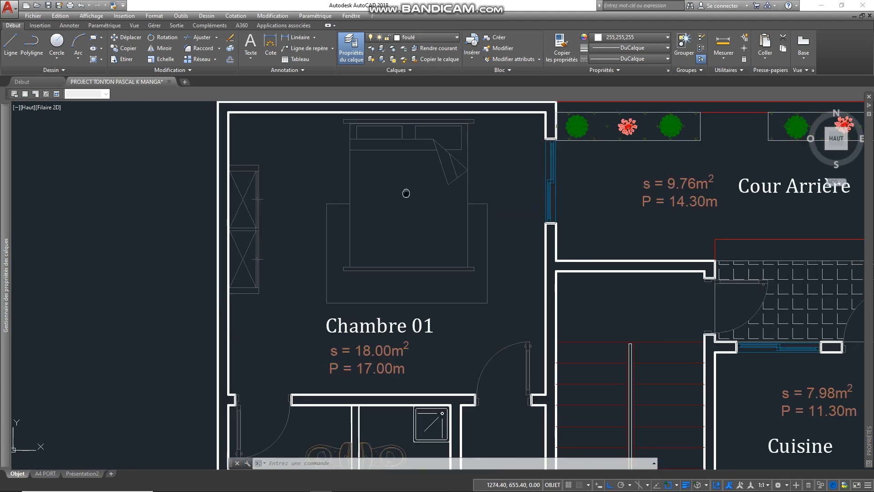
pyautogui.moveTo(354, 180); pyautogui.dragTo(353, 221, button='middle')
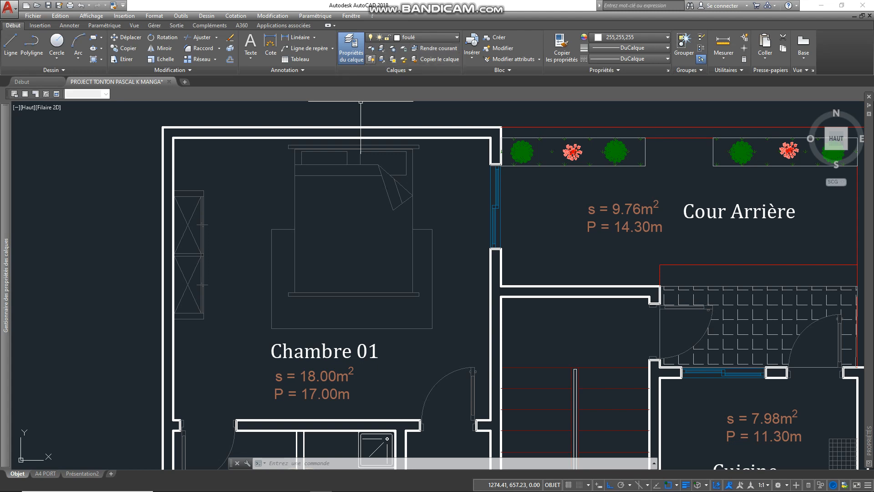
pyautogui.click(371, 48)
pyautogui.moveTo(437, 174); pyautogui.dragTo(417, 247, button='middle')
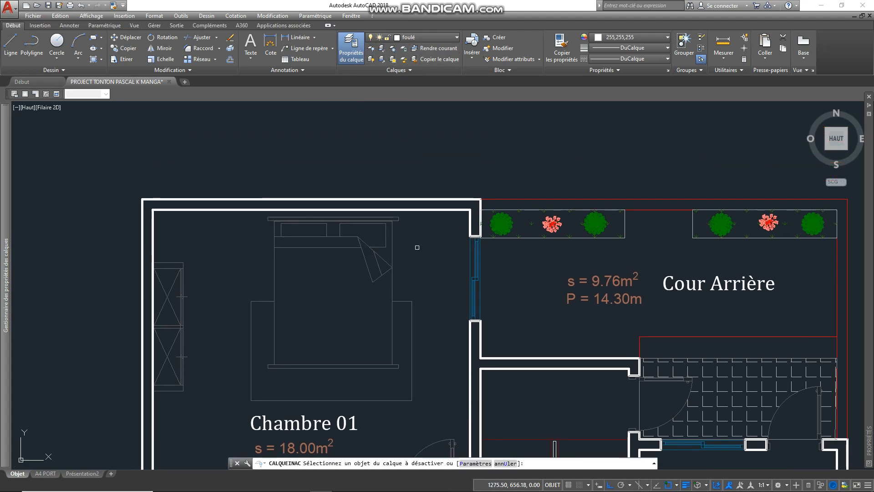
pyautogui.scroll(-2, 423, 225)
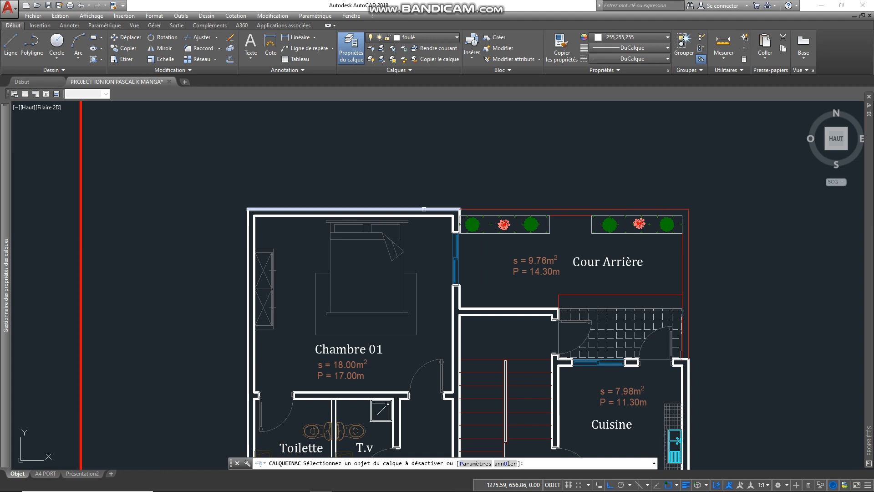
pyautogui.click(423, 209)
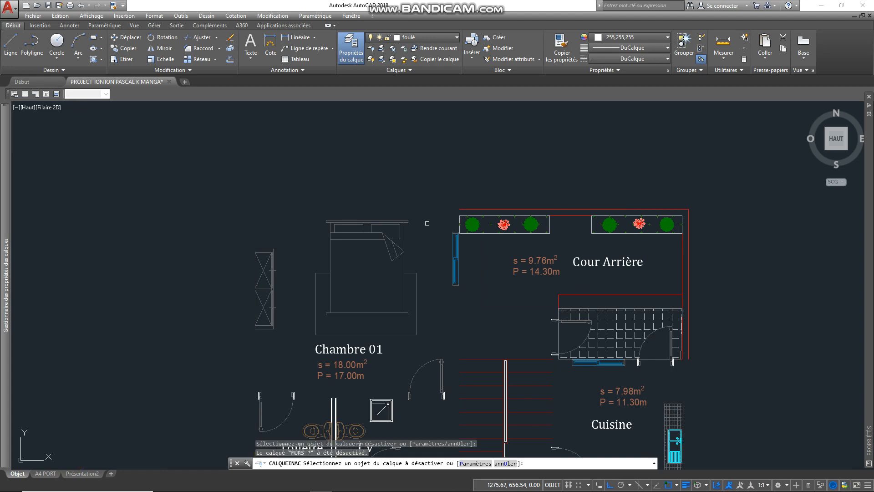
# - Inspect the ground floor plan without its main walls, and turn all layers back on
pyautogui.scroll(-3, 427, 223)
pyautogui.scroll(2, 426, 251)
pyautogui.moveTo(415, 236); pyautogui.dragTo(372, 178, button='middle')
pyautogui.moveTo(427, 197); pyautogui.dragTo(431, 241, button='middle')
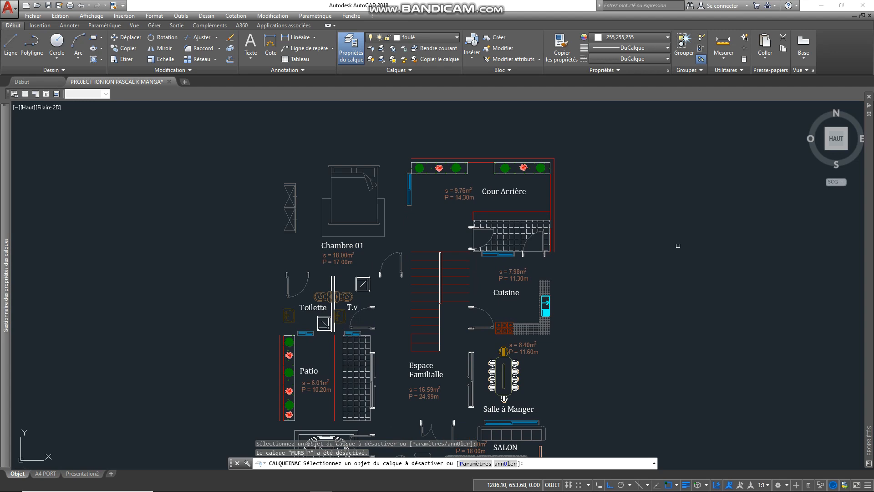
pyautogui.hotkey('ctrl', 'z')
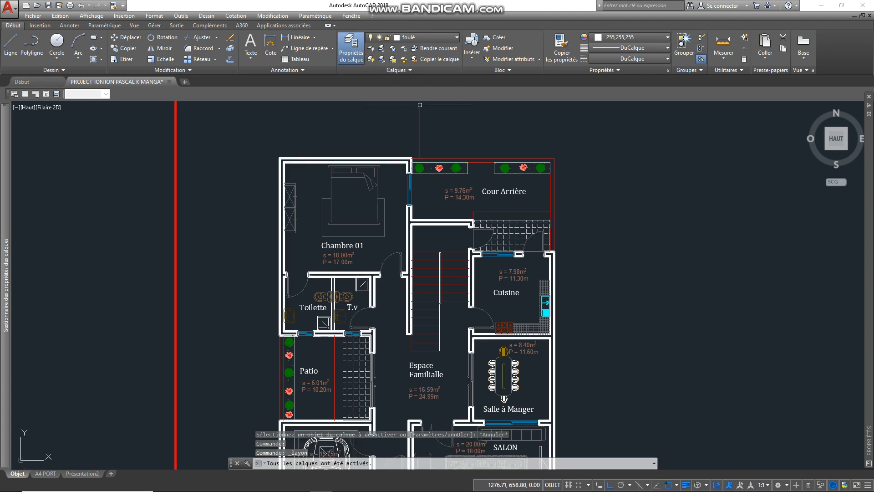
# - Turn the MURS P layer off by picking Chambre 01's upper outer wall and turn all layers back on, twice
pyautogui.click(403, 156)
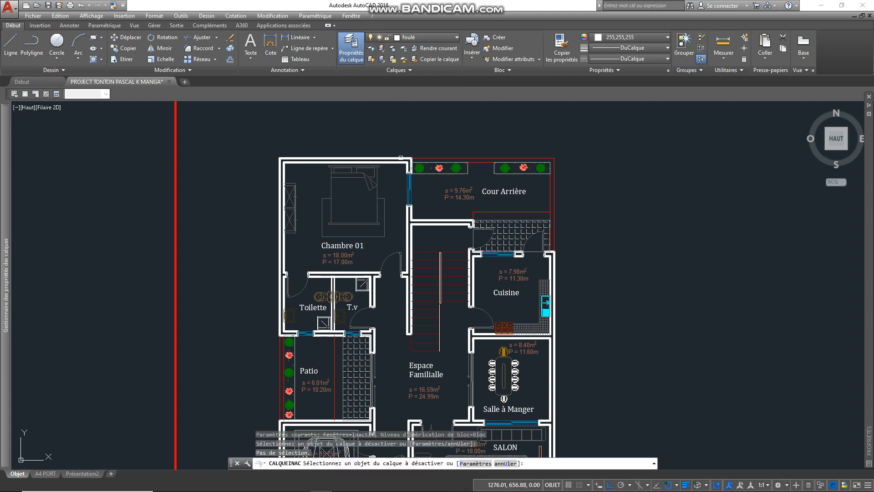
pyautogui.press('Return')
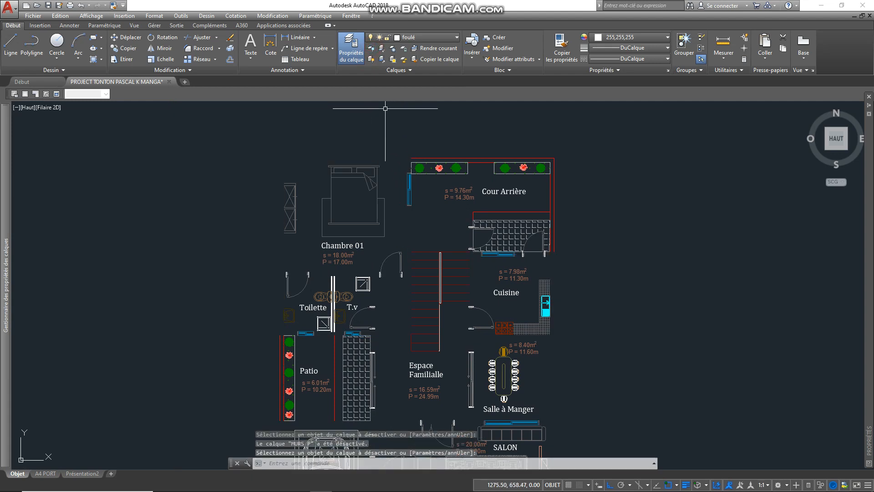
pyautogui.click(371, 59)
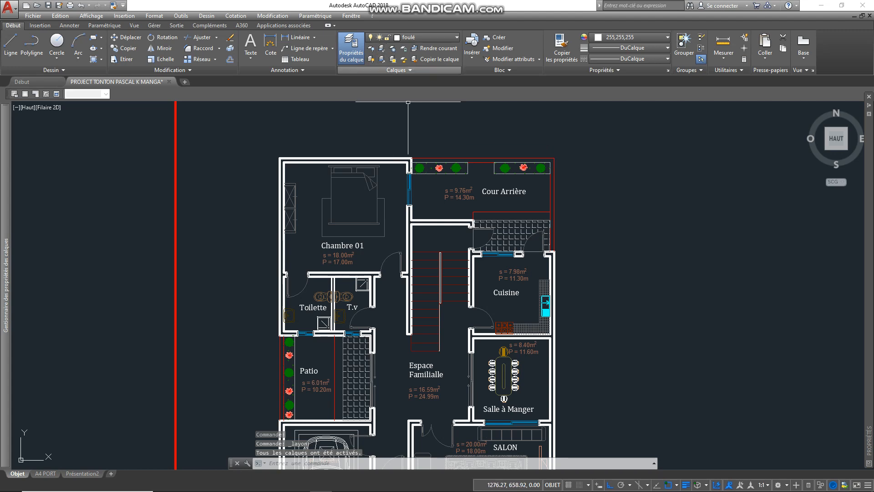
pyautogui.click(371, 49)
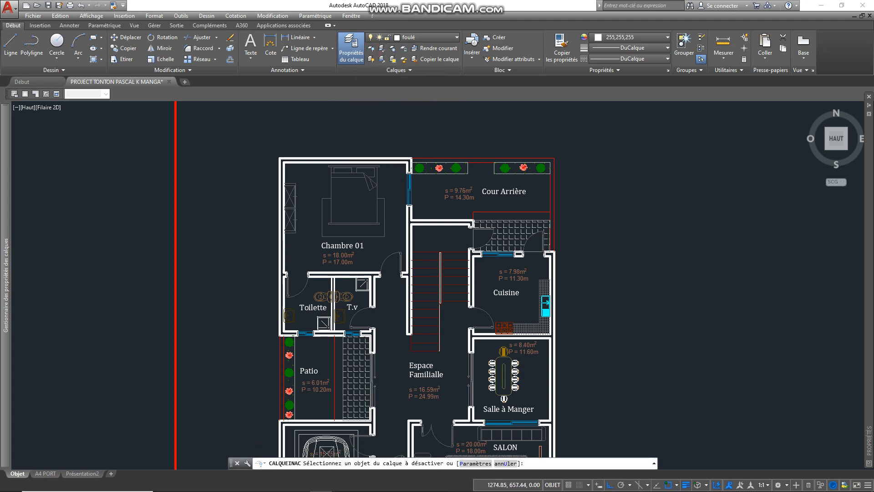
pyautogui.scroll(4, 366, 140)
pyautogui.scroll(-2, 396, 181)
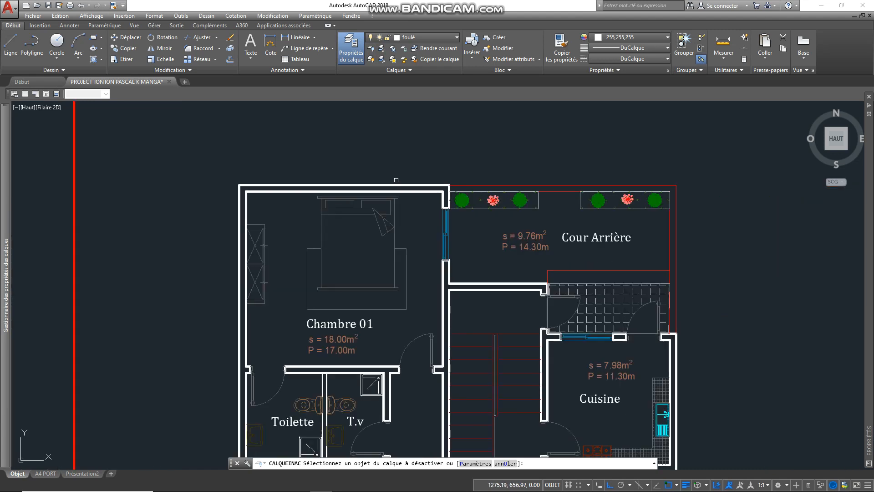
pyautogui.click(398, 183)
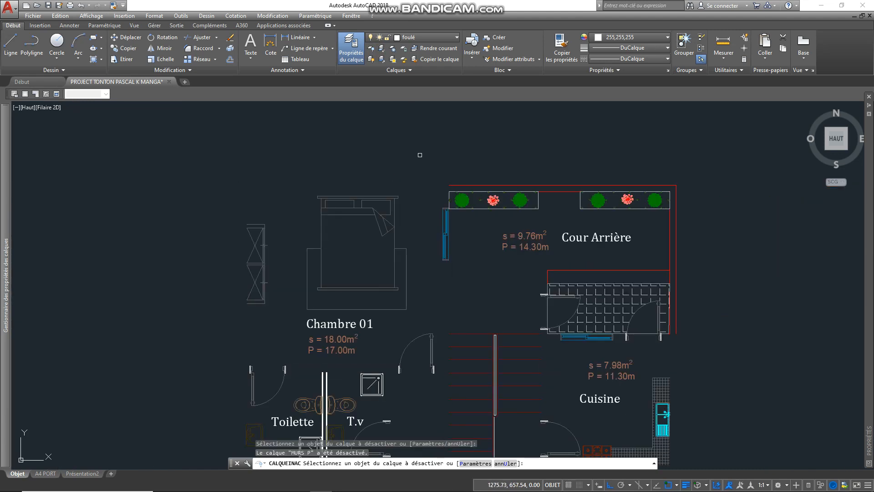
pyautogui.click(371, 59)
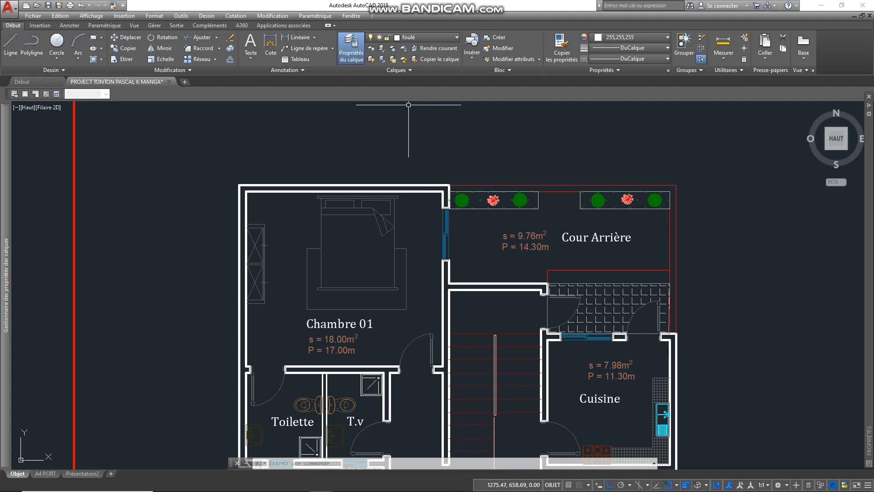
# - Isolate the MURS P layer using Chambre 01's upper outer wall line
pyautogui.click(382, 48)
pyautogui.click(410, 188)
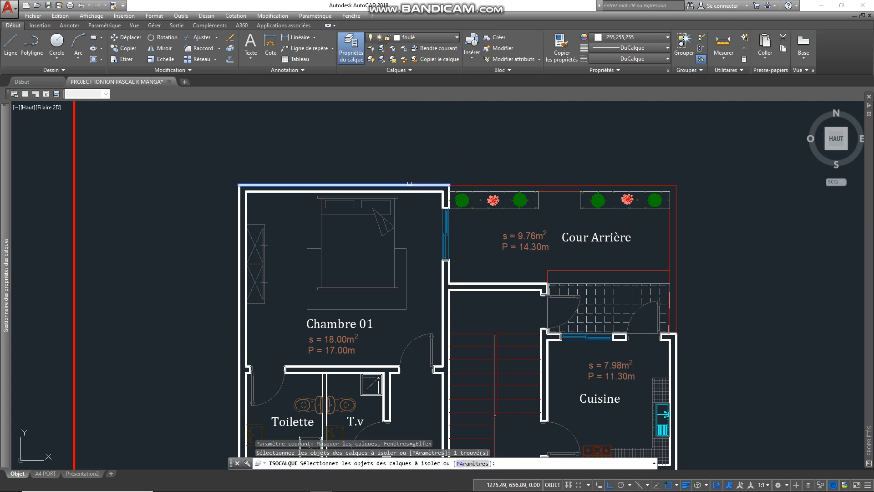
pyautogui.press('Return')
pyautogui.scroll(-3, 407, 167)
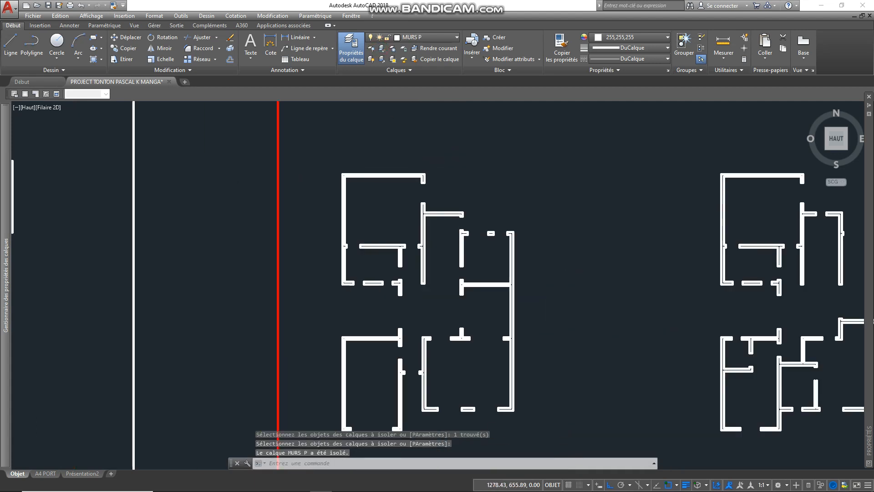
# - Examine the isolated main walls across the floor plans, comparing the ground floor with the upper floors
pyautogui.scroll(-3, 481, 216)
pyautogui.moveTo(473, 204); pyautogui.dragTo(416, 167, button='middle')
pyautogui.moveTo(455, 191)
pyautogui.mouseDown(button='middle')
pyautogui.moveTo(404, 199)
pyautogui.moveTo(399, 227)
pyautogui.moveTo(323, 240)
pyautogui.mouseUp(button='middle')
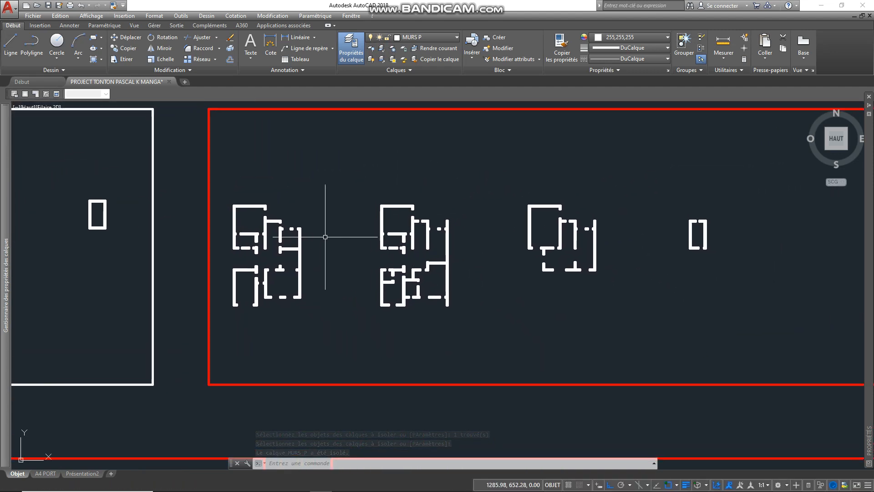
pyautogui.scroll(2, 322, 238)
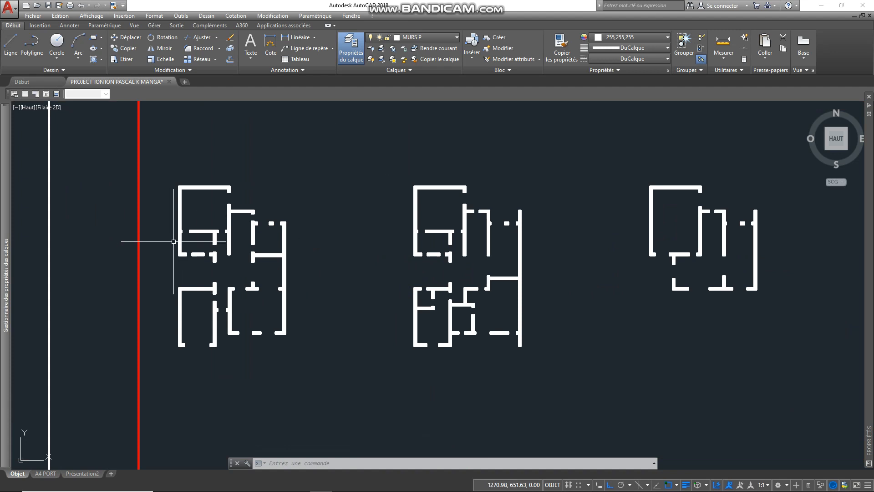
pyautogui.scroll(2, 198, 233)
pyautogui.scroll(-2, 248, 264)
pyautogui.scroll(3, 269, 270)
pyautogui.scroll(-2, 318, 244)
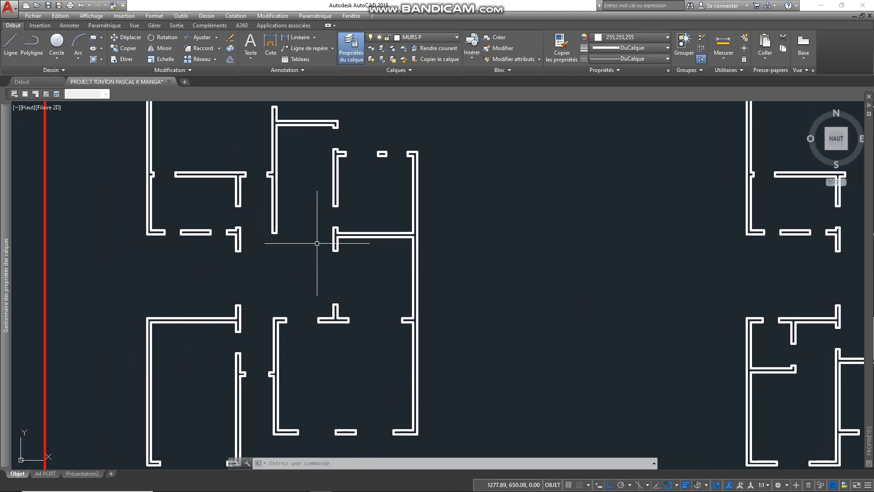
pyautogui.moveTo(308, 234); pyautogui.dragTo(314, 256, button='middle')
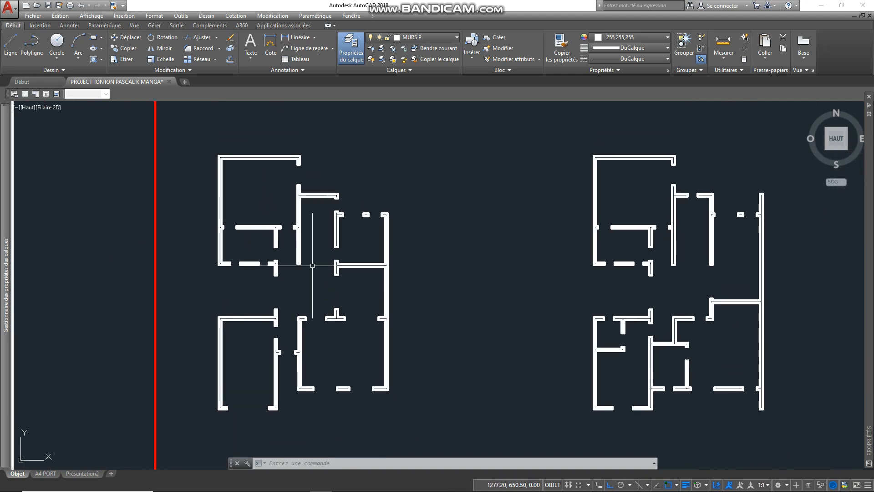
pyautogui.scroll(2, 295, 234)
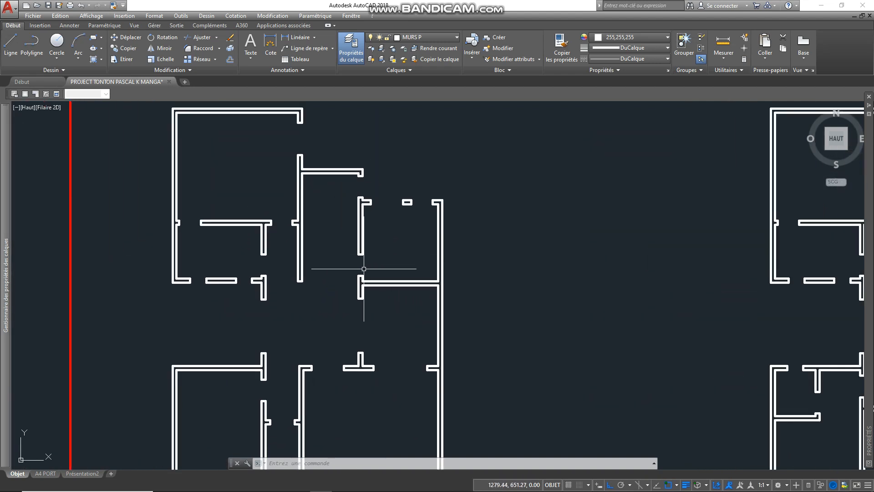
pyautogui.moveTo(320, 282)
pyautogui.mouseDown(button='middle')
pyautogui.moveTo(318, 242)
pyautogui.moveTo(301, 258)
pyautogui.mouseUp(button='middle')
pyautogui.scroll(-2, 322, 235)
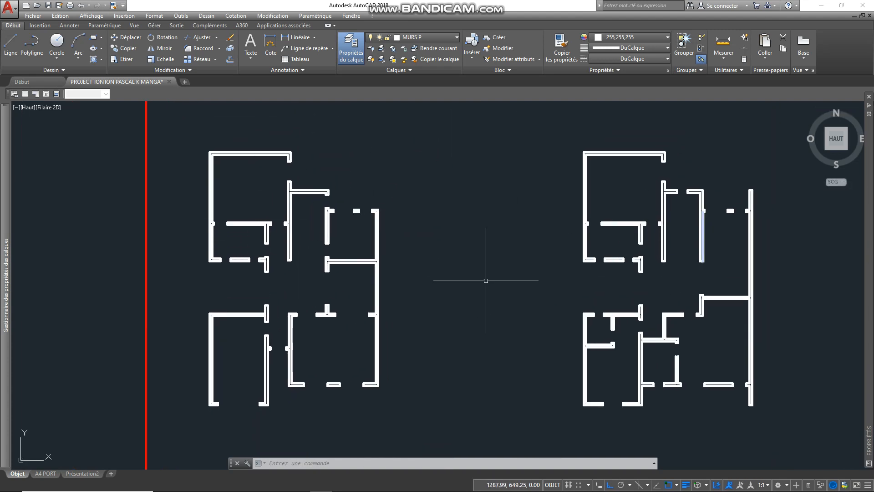
pyautogui.scroll(-2, 487, 279)
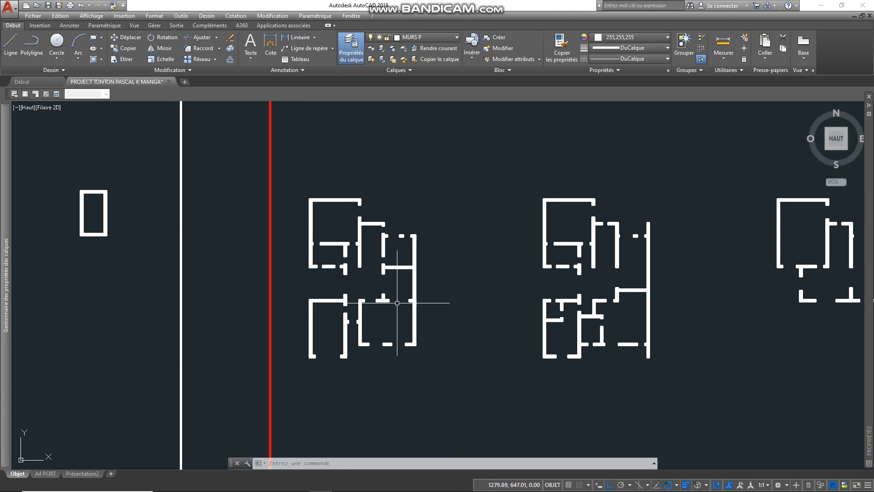
pyautogui.scroll(2, 358, 246)
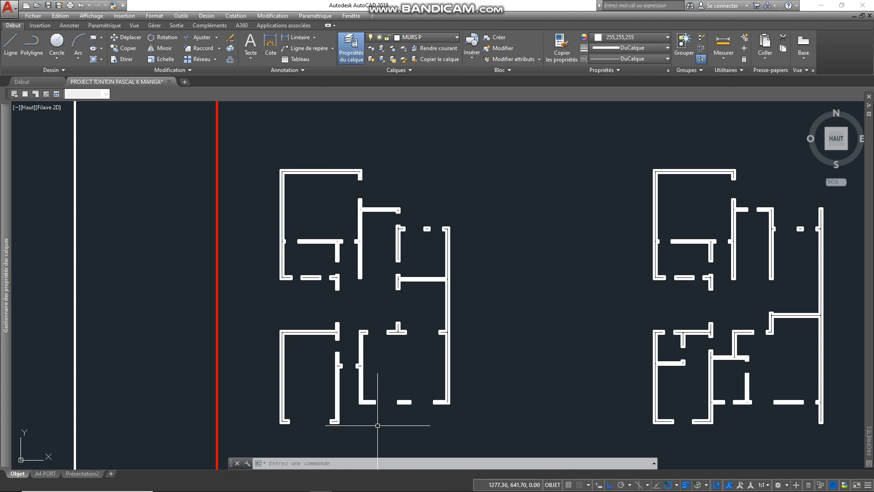
# - Restore the layers hidden by the isolation and review the complete R.D.C and ETAGE 01 plans
pyautogui.click(382, 59)
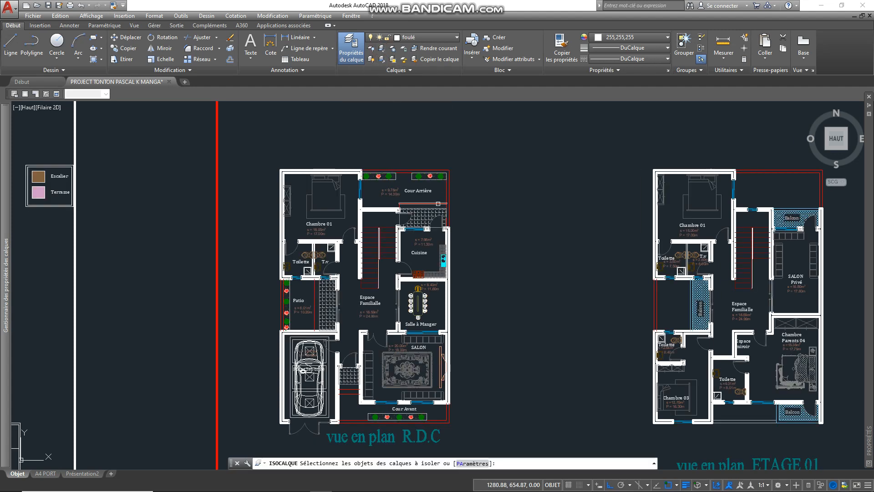
pyautogui.moveTo(439, 240)
pyautogui.mouseDown(button='middle')
pyautogui.moveTo(412, 224)
pyautogui.moveTo(395, 197)
pyautogui.mouseUp(button='middle')
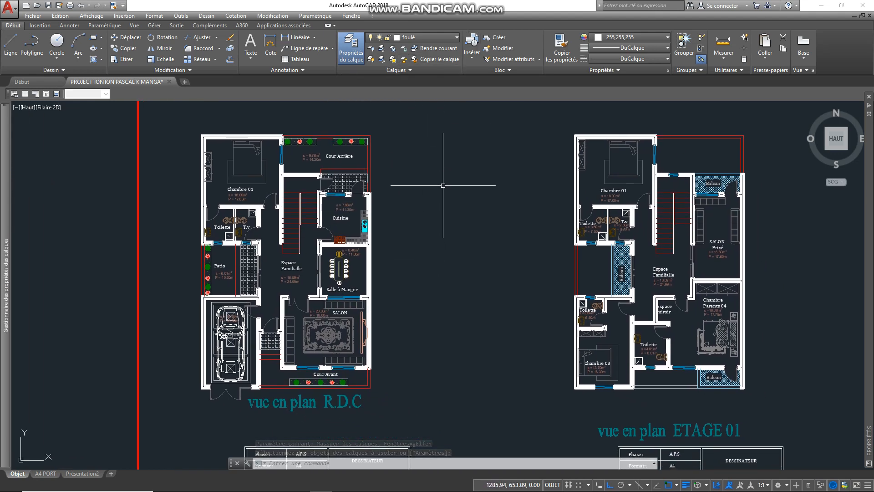
pyautogui.scroll(-3, 449, 185)
pyautogui.scroll(1, 446, 195)
pyautogui.moveTo(432, 223); pyautogui.dragTo(447, 231, button='middle')
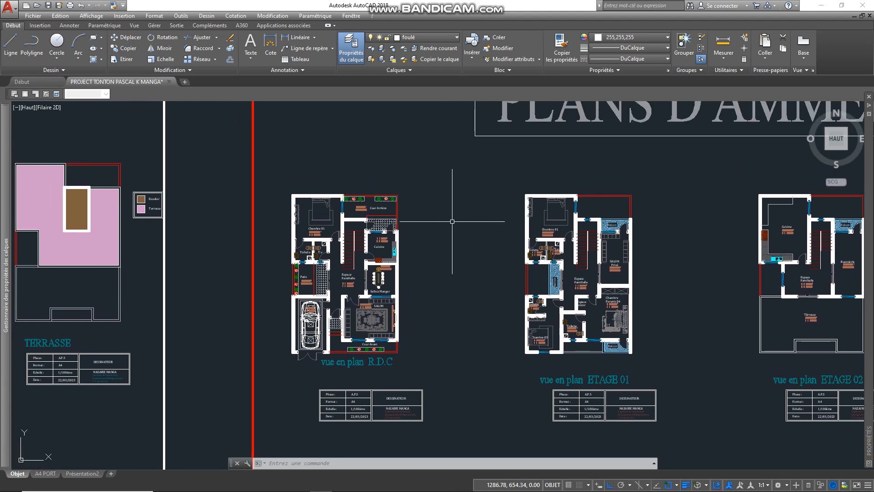
pyautogui.scroll(2, 453, 218)
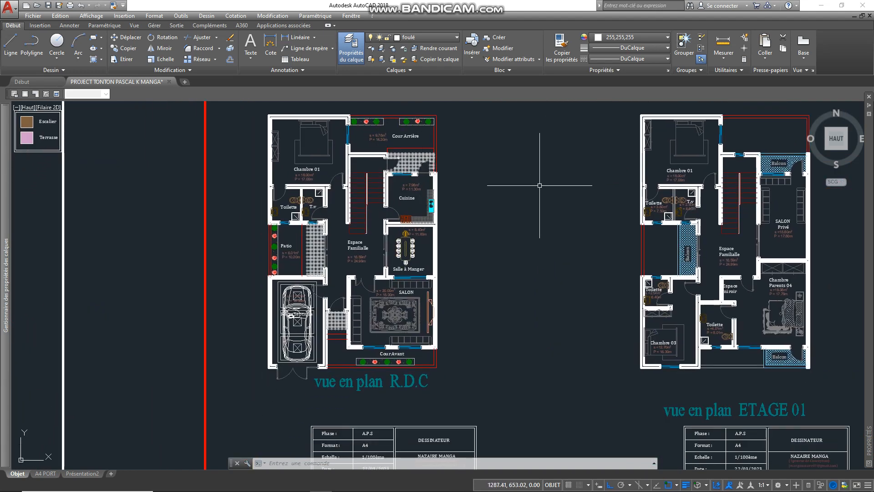
pyautogui.moveTo(540, 189); pyautogui.dragTo(502, 222, button='middle')
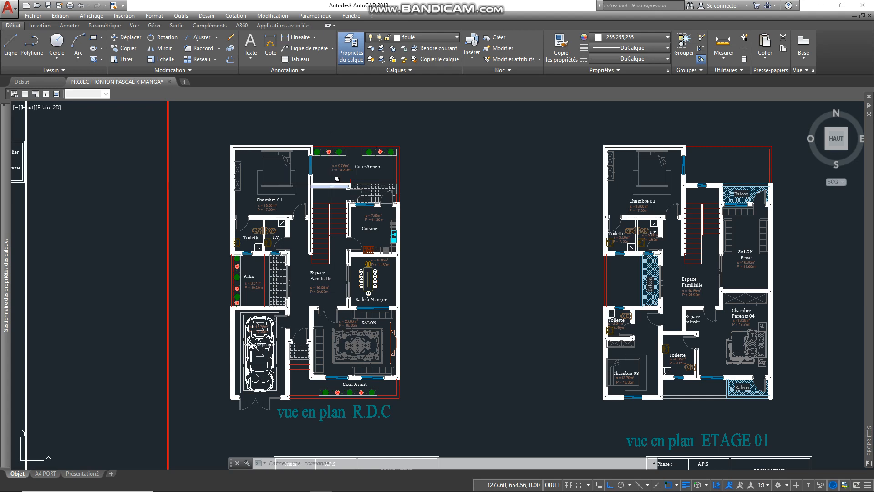
# - Check the layer of Chambre 01's upper wall line and the wall lines above the staircase, and clear the selection
pyautogui.scroll(2, 332, 184)
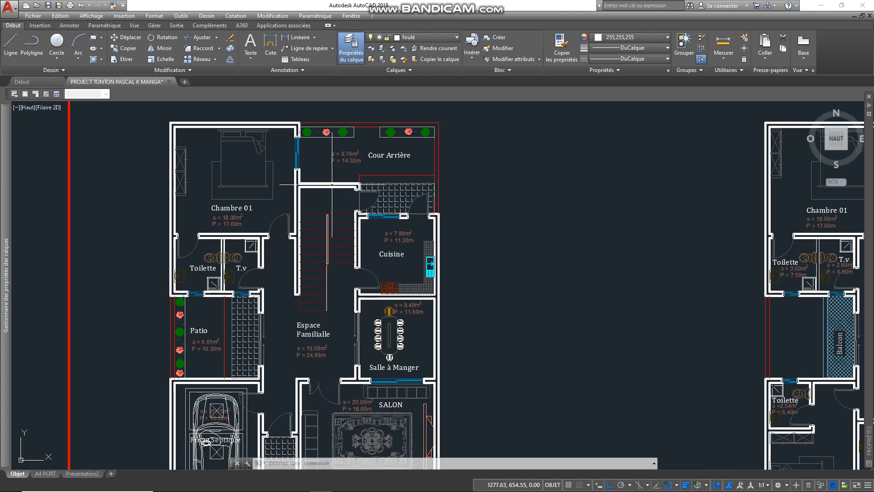
pyautogui.click(275, 123)
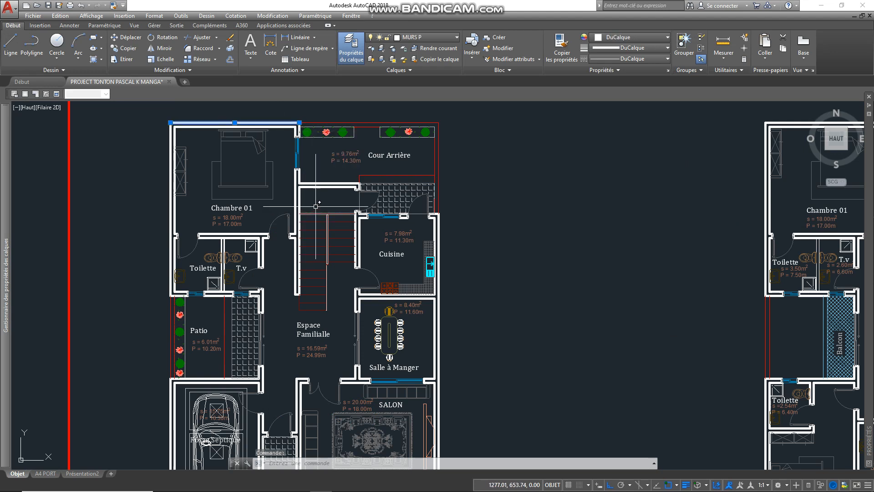
pyautogui.click(314, 186)
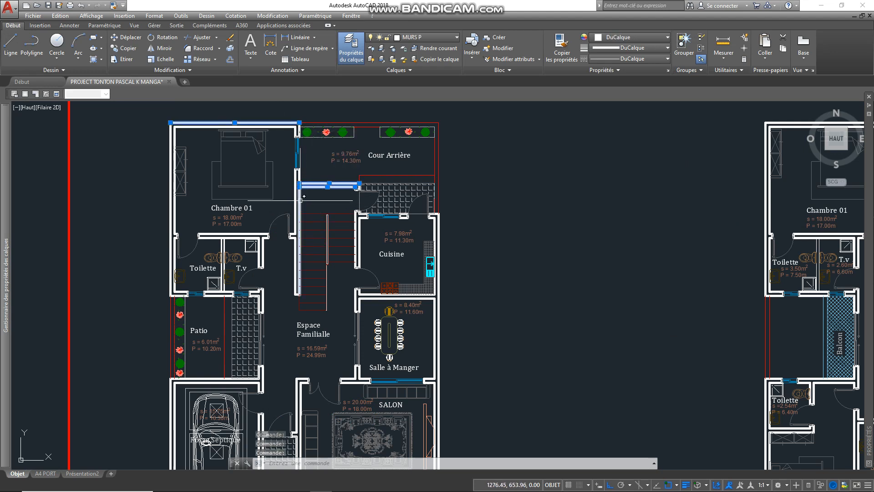
pyautogui.press('Escape')
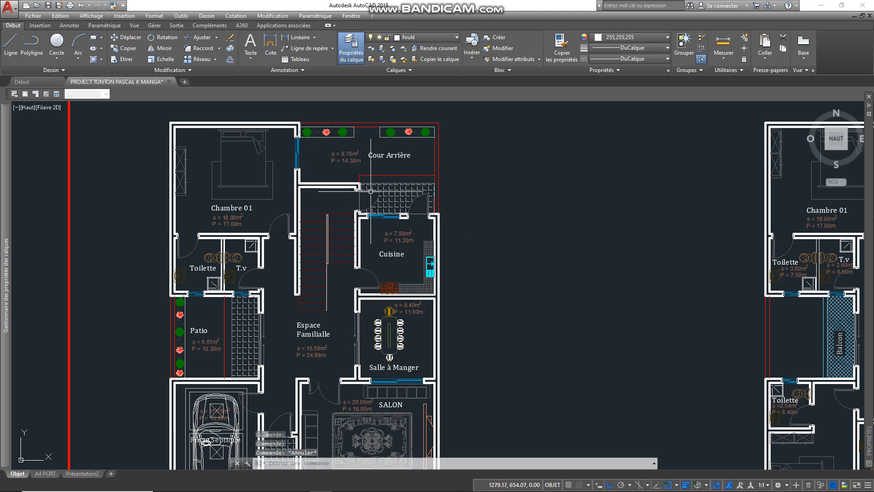
# - Erase the individually selected area labels of Cour Arrière, Chambre 01, Cuisine, Espace Familialle and Salle à Manger, and undo the deletion
pyautogui.click(351, 153)
pyautogui.click(238, 218)
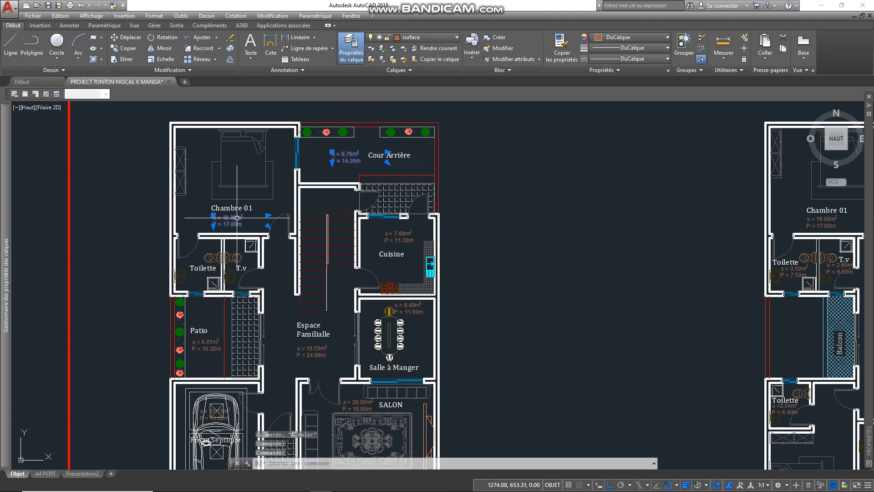
pyautogui.click(397, 236)
pyautogui.click(314, 351)
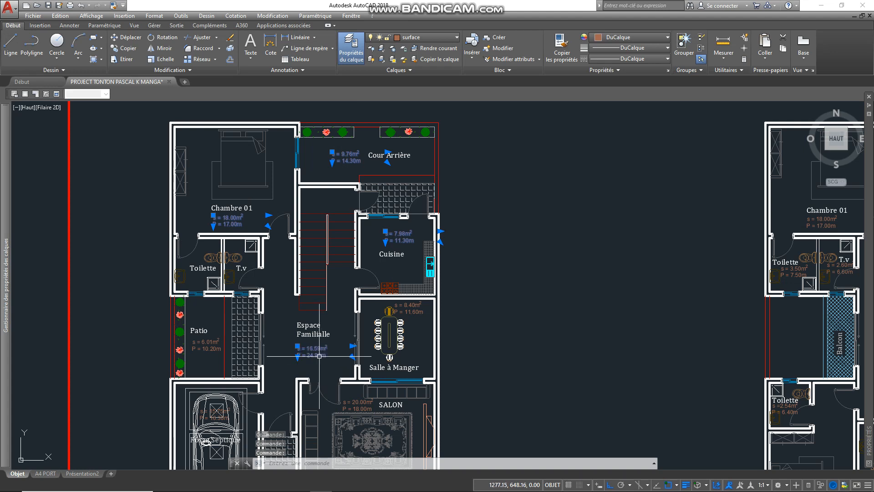
pyautogui.click(406, 309)
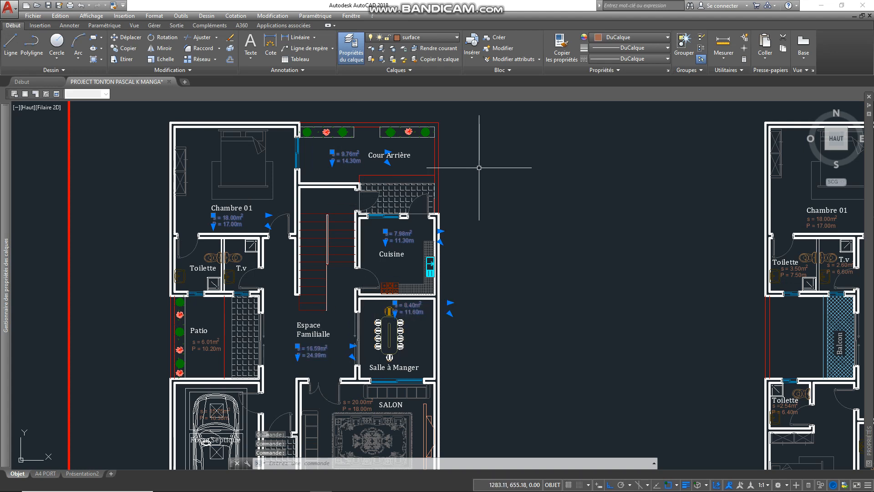
pyautogui.press('Delete')
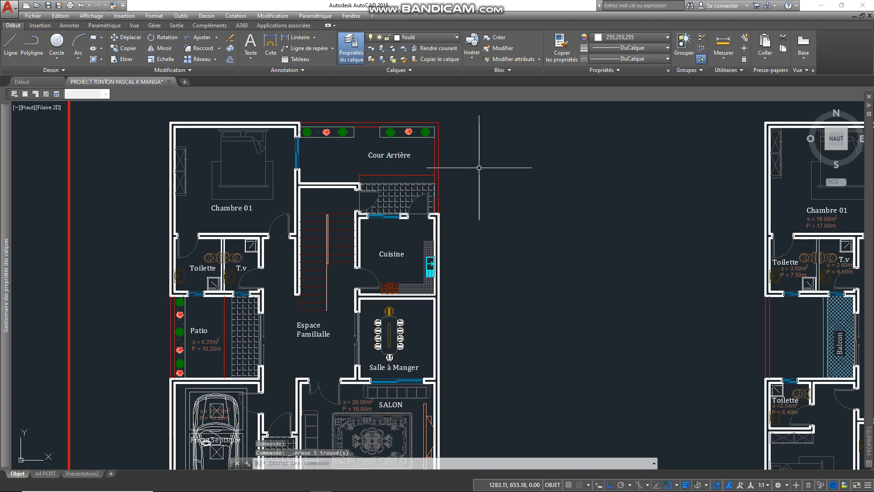
pyautogui.hotkey('ctrl', 'z')
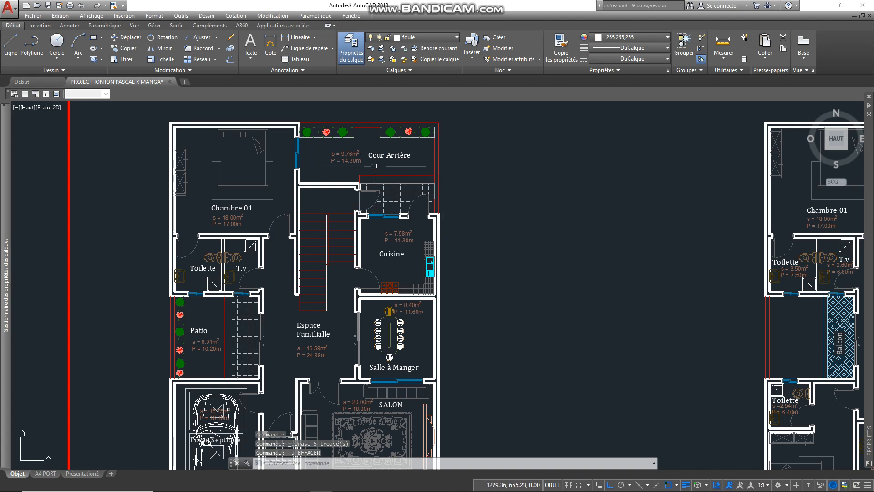
# - Select all area and perimeter labels similar to Cour Arrière's label and erase them together
pyautogui.click(355, 162)
pyautogui.rightClick(354, 161)
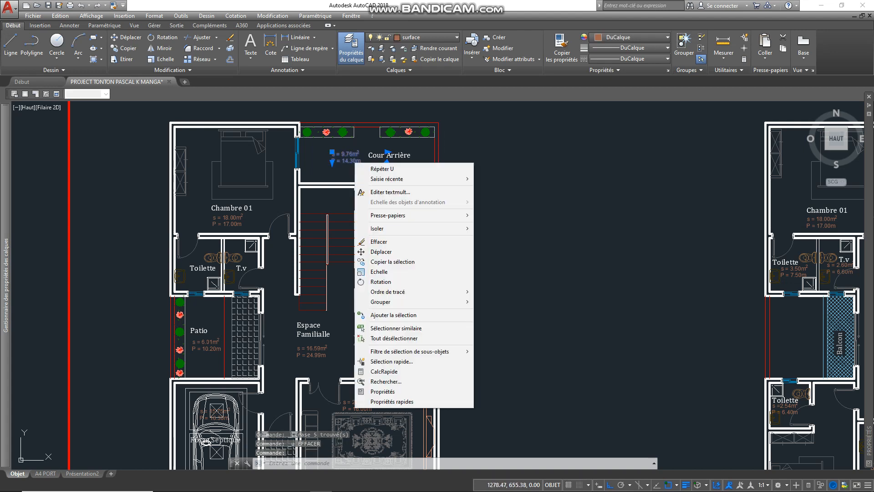
pyautogui.click(362, 328)
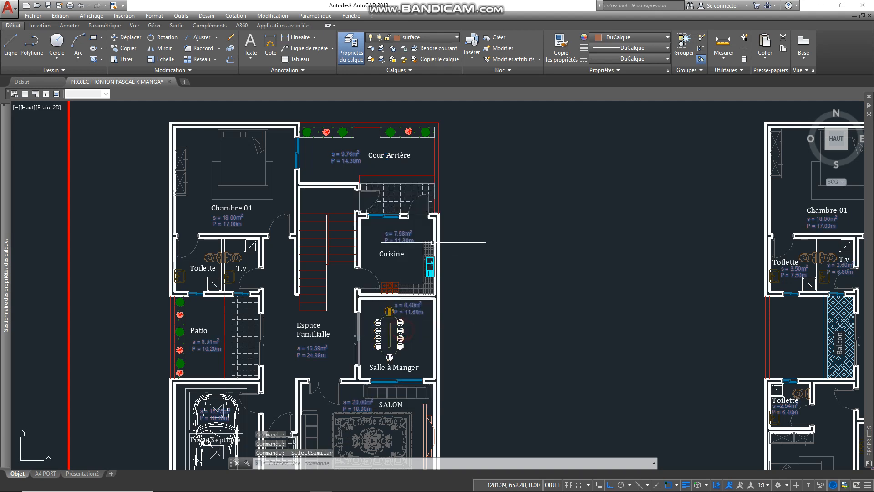
pyautogui.press('Delete')
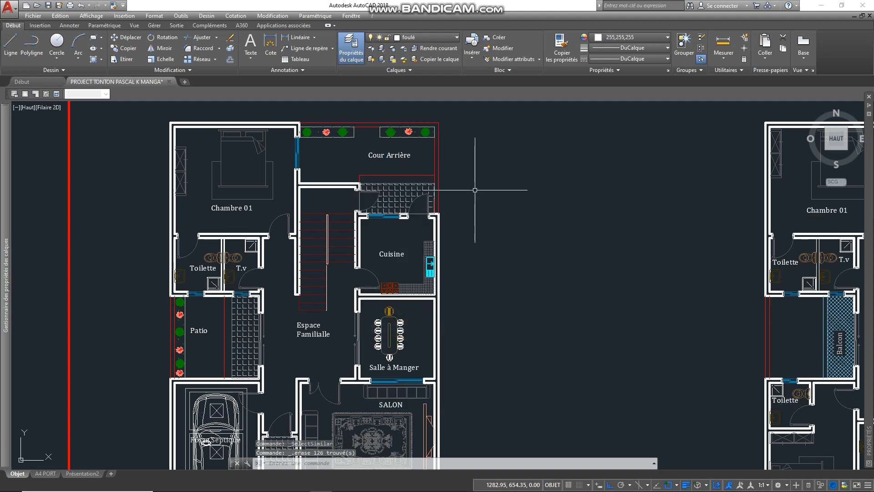
# - Check the floor plans for remaining area labels and undo the bulk deletion of the labels
pyautogui.scroll(-6, 474, 186)
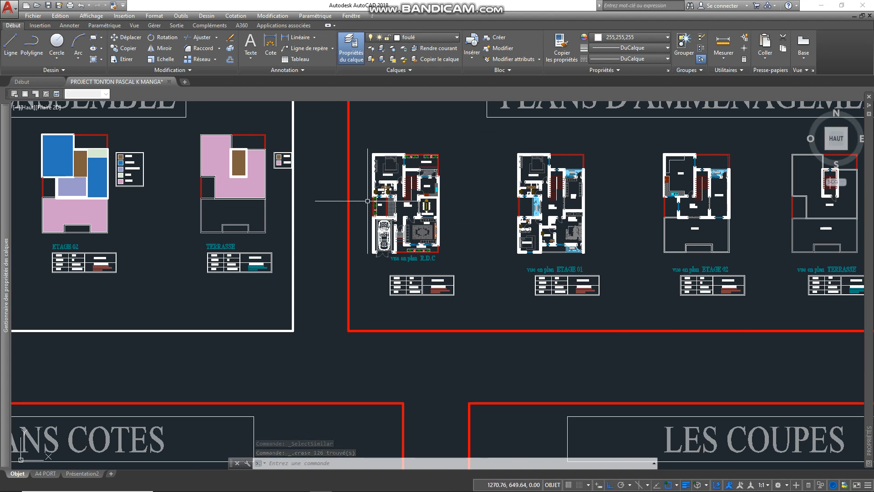
pyautogui.scroll(5, 364, 208)
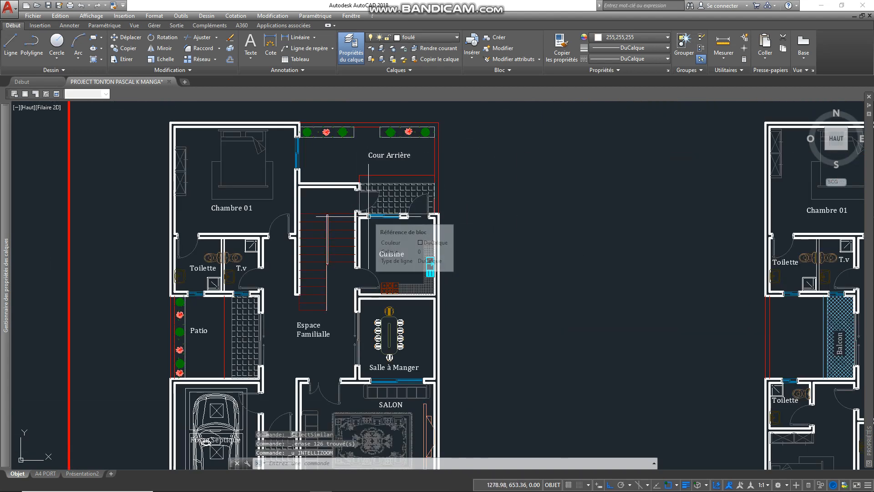
pyautogui.hotkey('ctrl', 'z')
# - Review the restored R.D.C and ETAGE 01 plans, the PLANS D'AMMENAGEMENT sheet, and the PLANS COTES and LES COUPES sheets below it
pyautogui.moveTo(507, 208)
pyautogui.mouseDown(button='middle')
pyautogui.moveTo(513, 153)
pyautogui.moveTo(488, 182)
pyautogui.moveTo(495, 212)
pyautogui.mouseUp(button='middle')
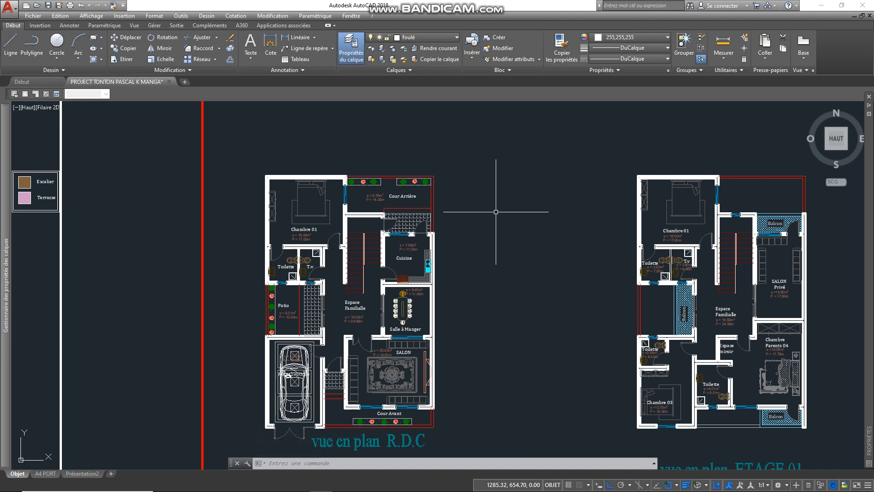
pyautogui.scroll(-4, 495, 211)
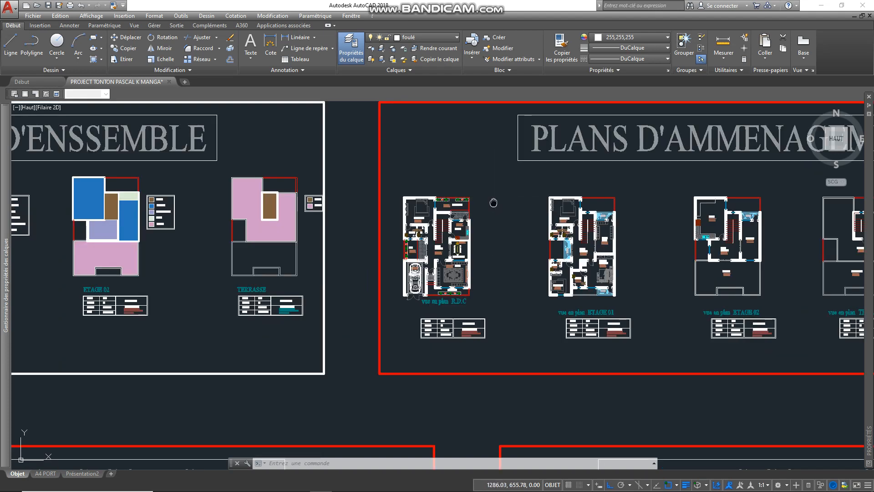
pyautogui.moveTo(493, 199); pyautogui.dragTo(458, 209, button='middle')
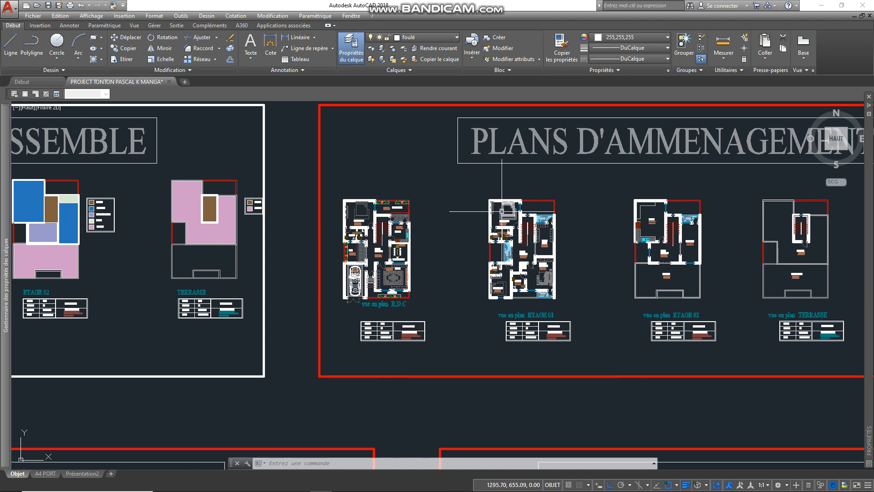
pyautogui.moveTo(481, 190); pyautogui.dragTo(348, 172, button='middle')
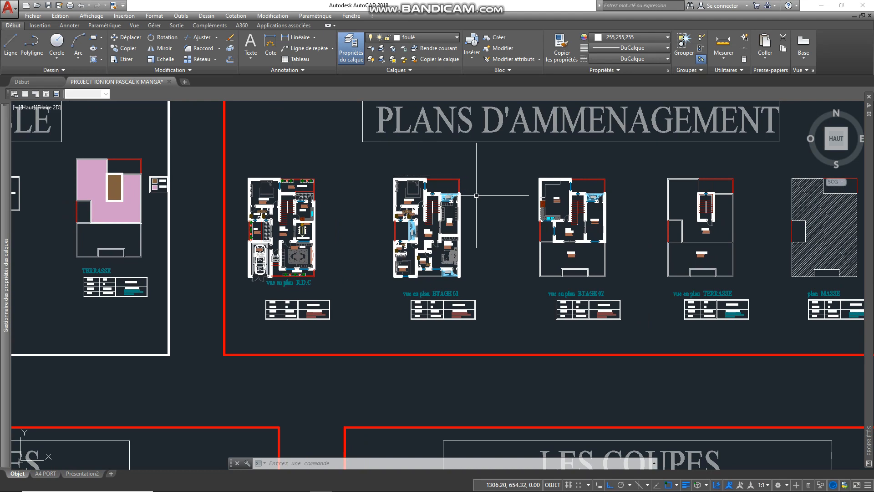
pyautogui.scroll(-2, 447, 174)
pyautogui.moveTo(473, 254); pyautogui.dragTo(474, 191, button='middle')
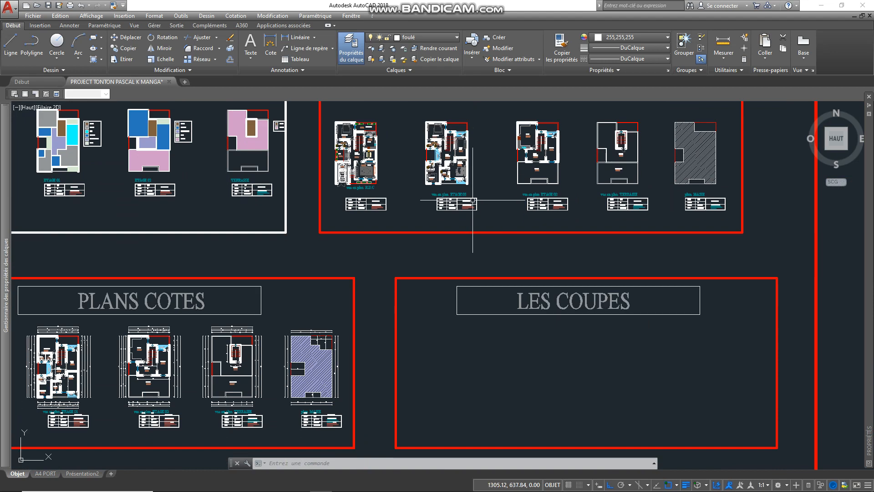